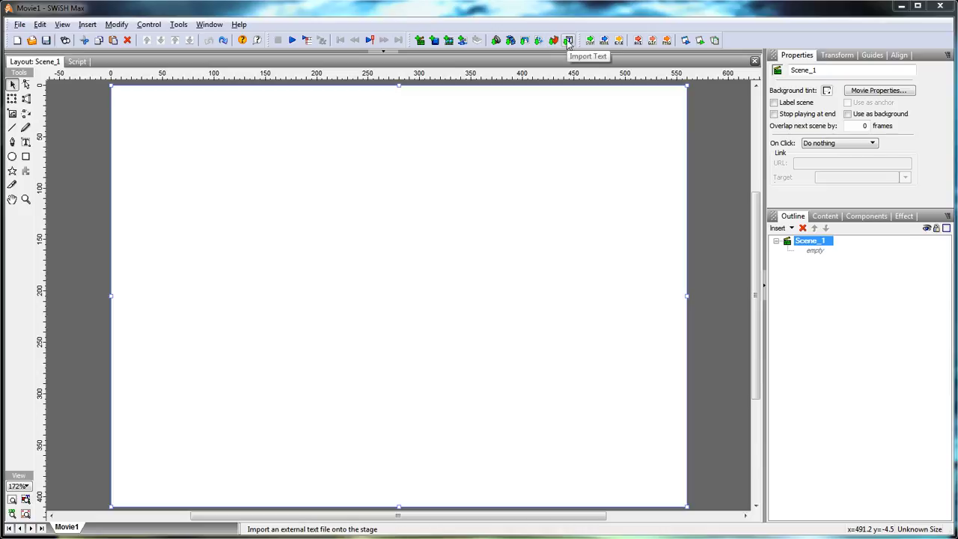
Import the text file контакт.txt onto the stage, and undo the import
click(569, 40)
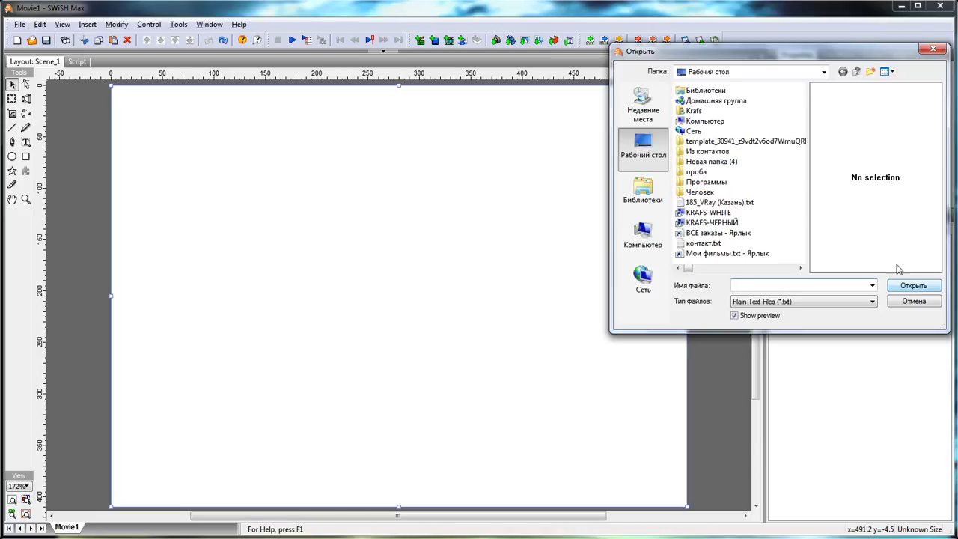
click(697, 244)
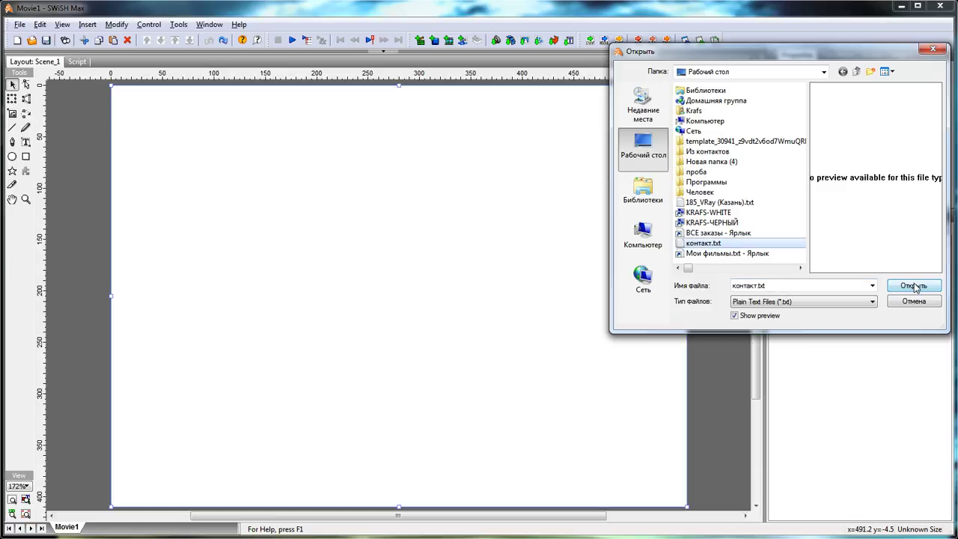
click(914, 286)
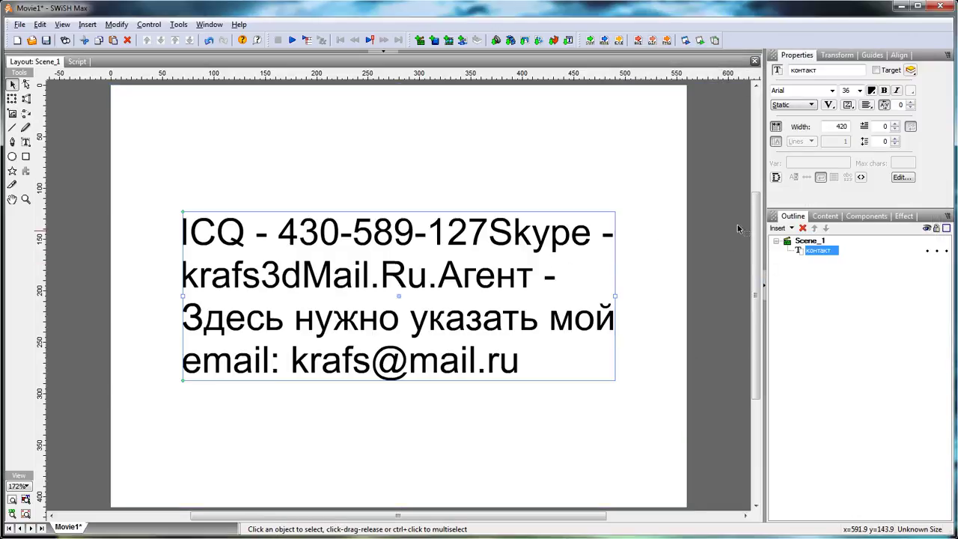
click(208, 41)
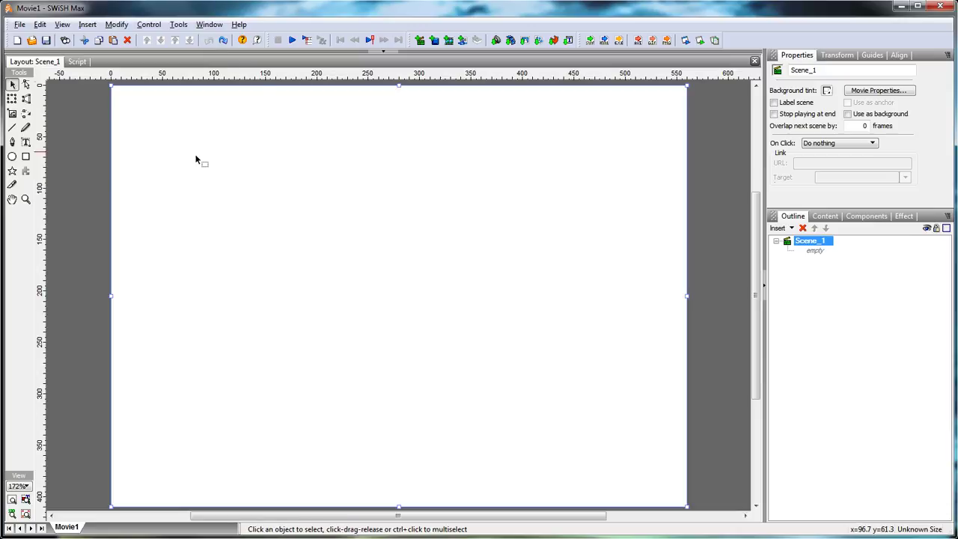
Add a text object in the upper middle of the stage with the Text tool and enter "чапвап"
click(26, 143)
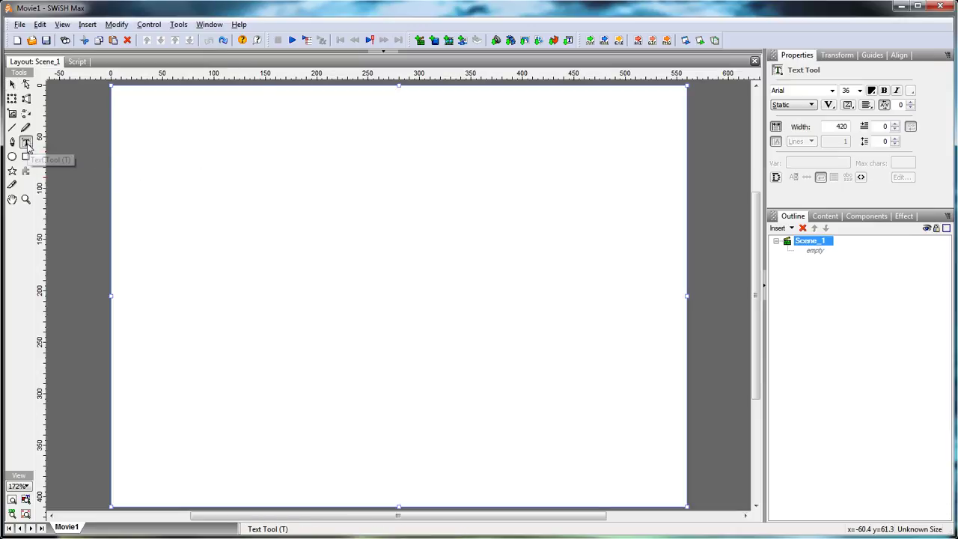
click(215, 226)
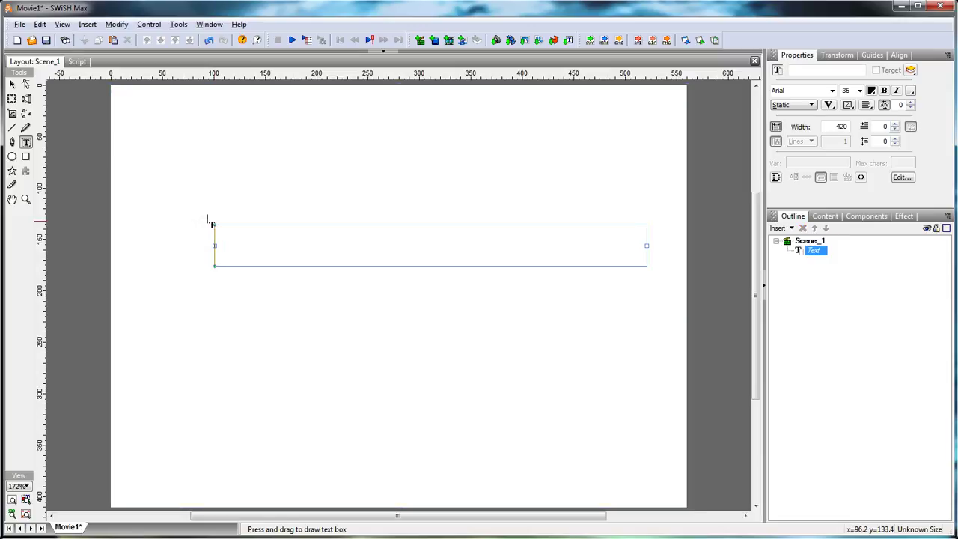
text(чапвап)
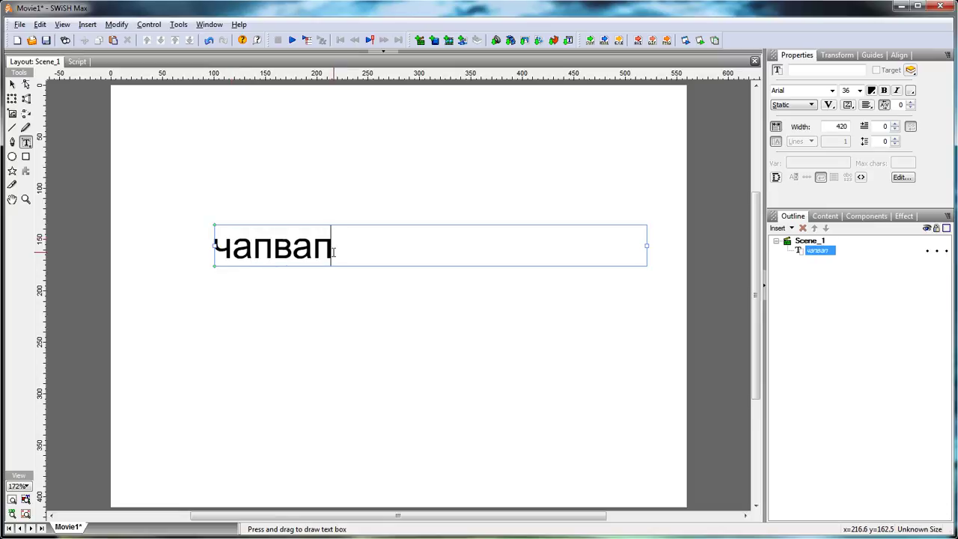
Replace the sample text with the copied title "1-7 - Создание и свойства текста." and undo back to the empty text box
drag(334, 251, 218, 247)
right_click(223, 246)
click(253, 298)
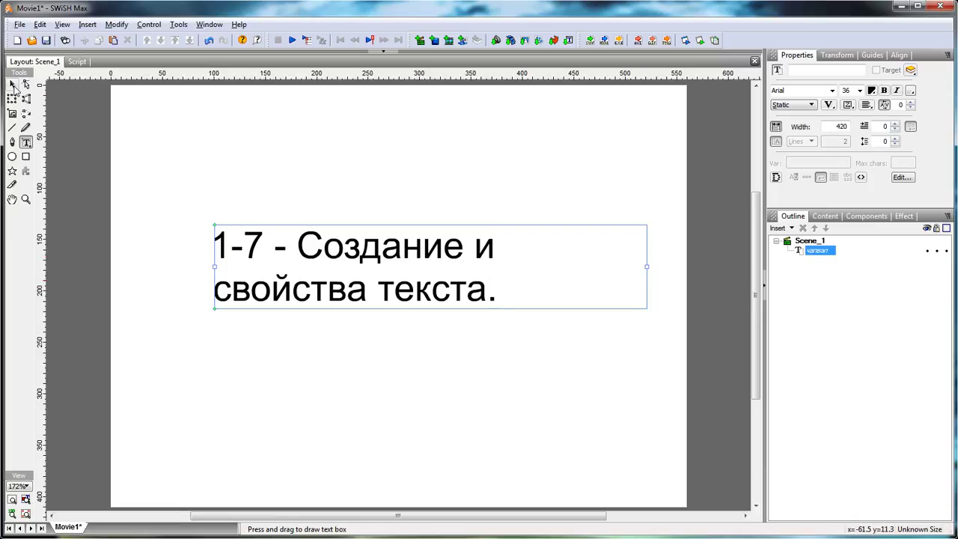
click(209, 41)
click(209, 40)
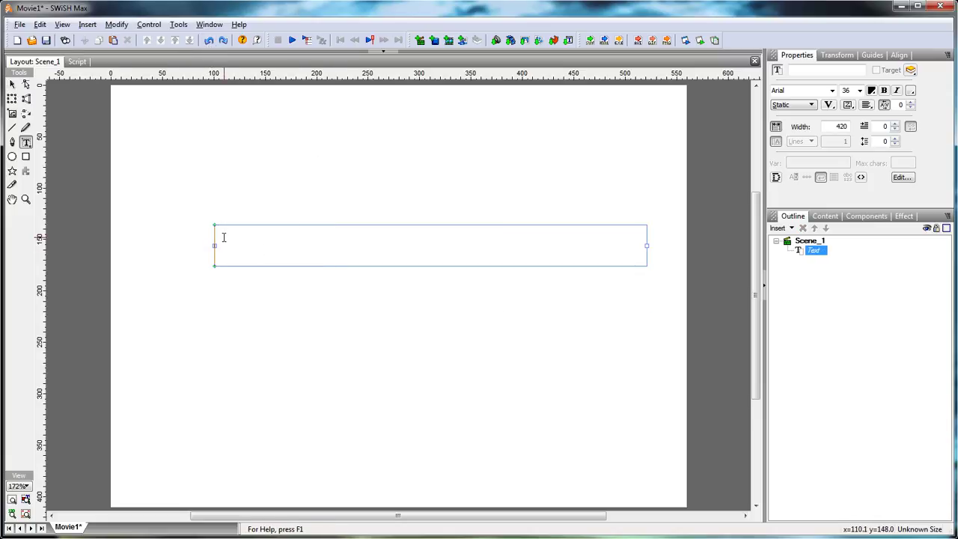
Set the font size of the empty text box to 14
click(860, 90)
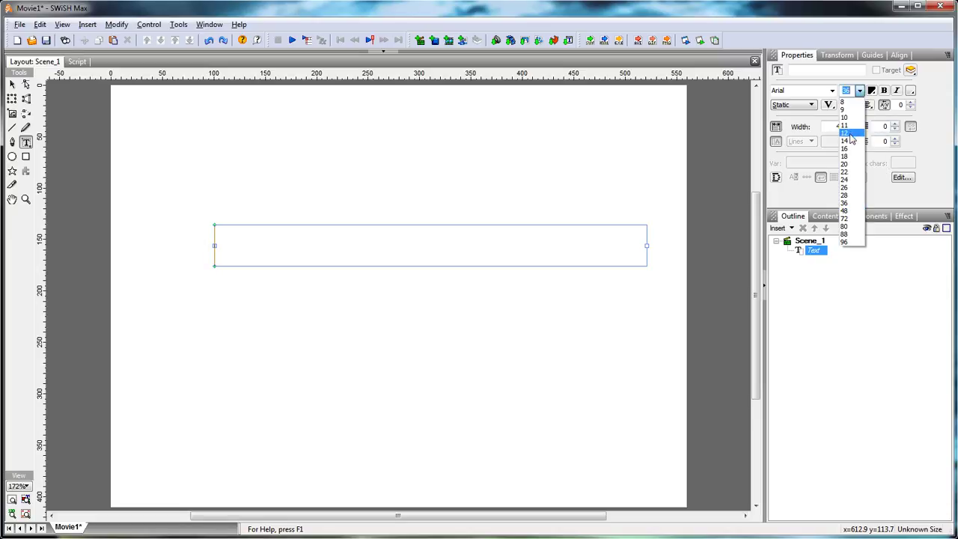
click(851, 141)
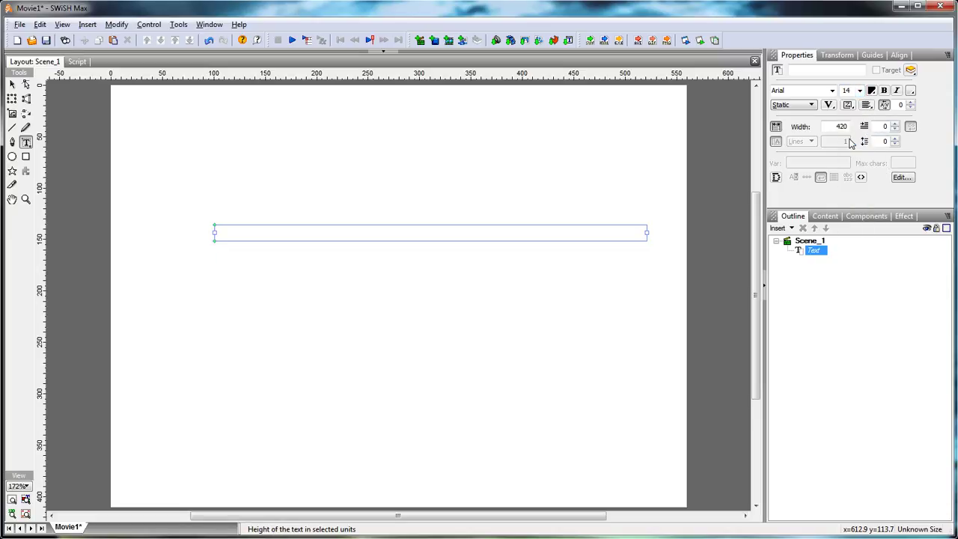
click(832, 91)
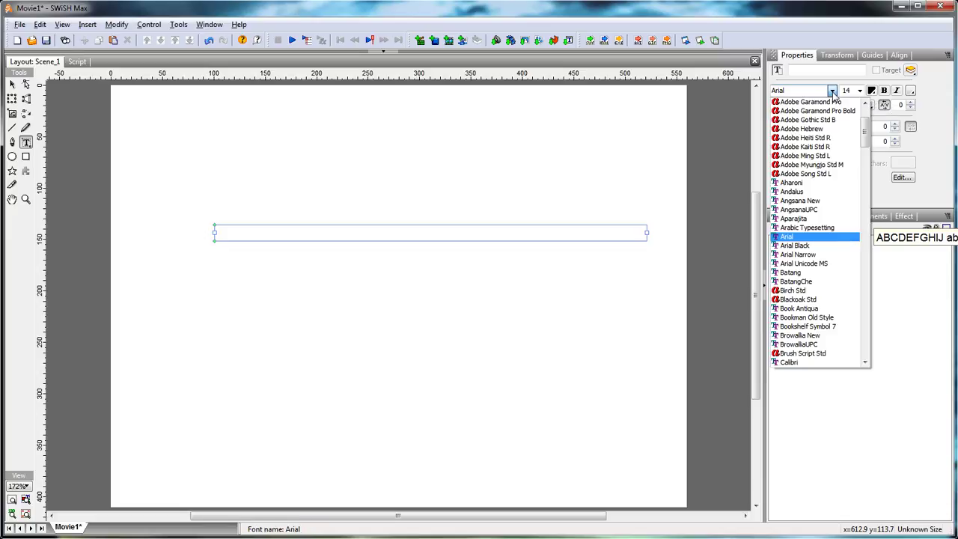
click(831, 91)
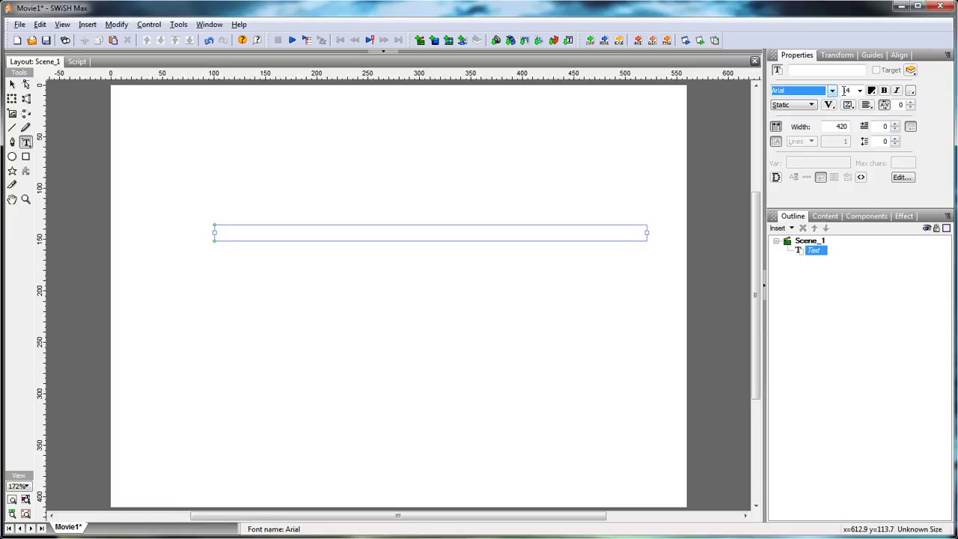
click(885, 91)
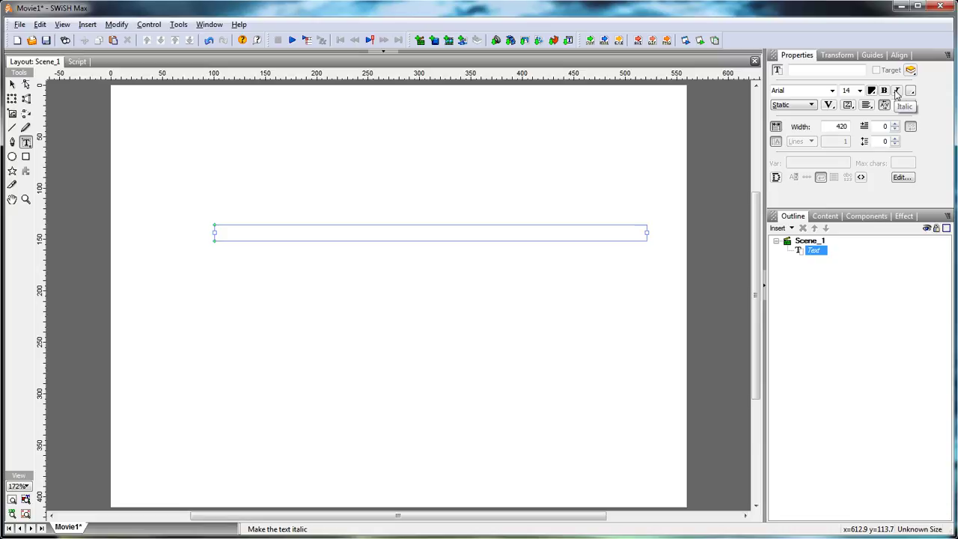
click(911, 91)
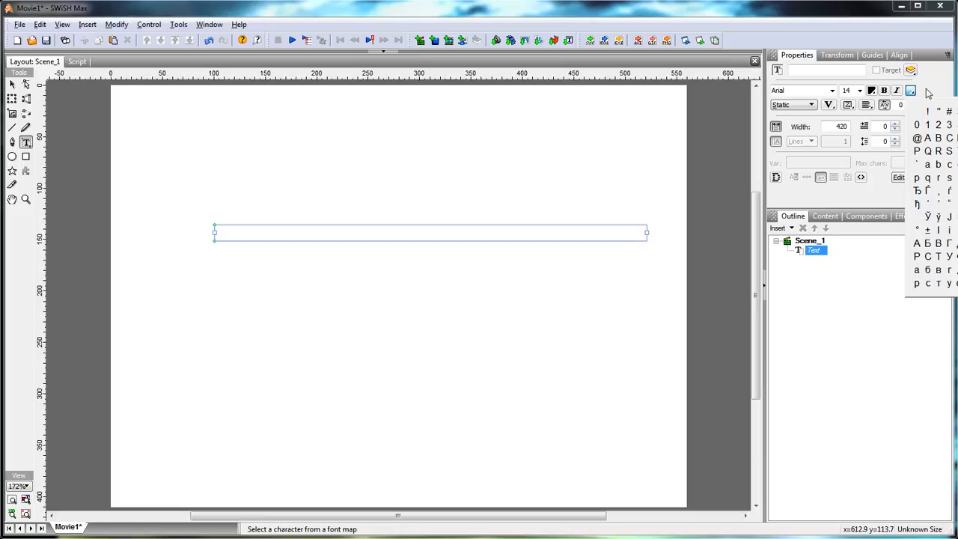
click(929, 92)
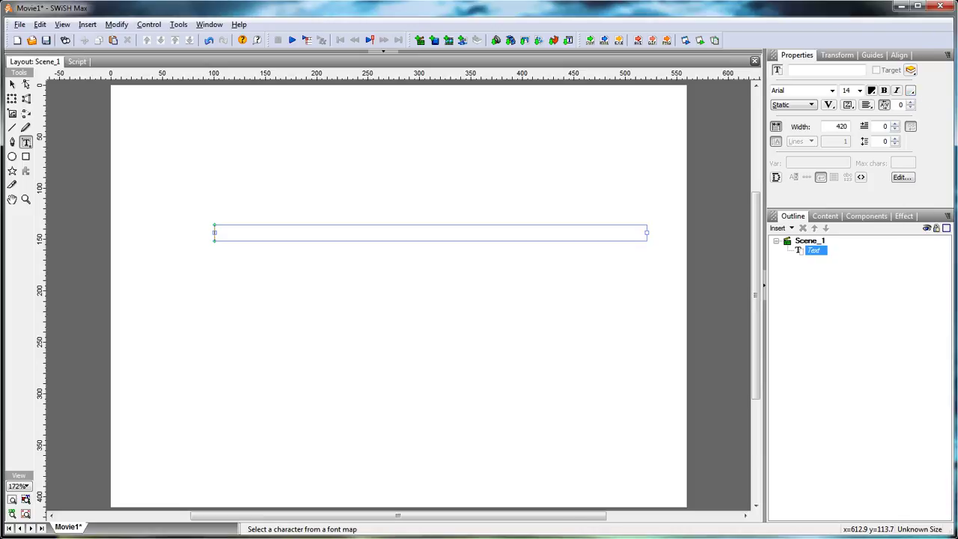
Set the text box's width to 120 and paste the title "1-7 - Создание и свойства текста." into it
double_click(836, 126)
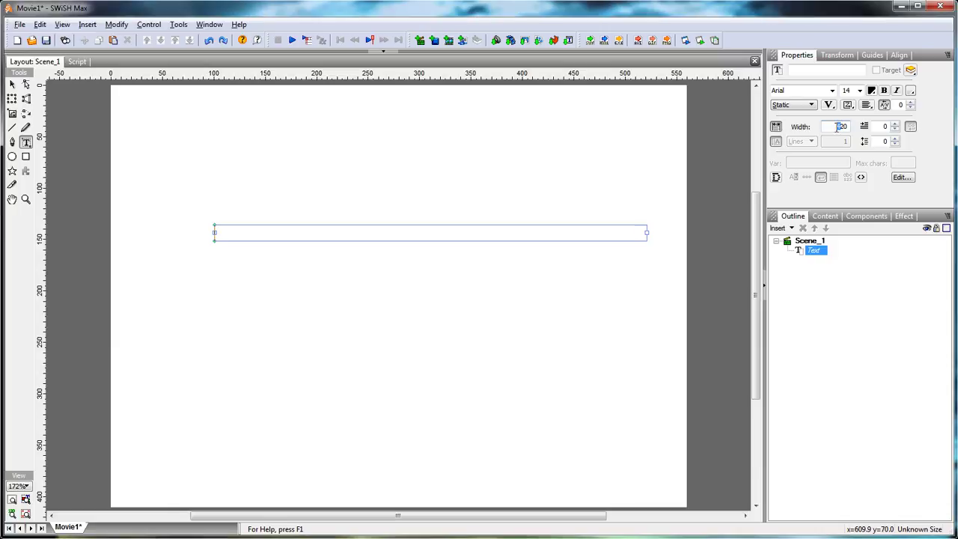
text(120)
key(Return)
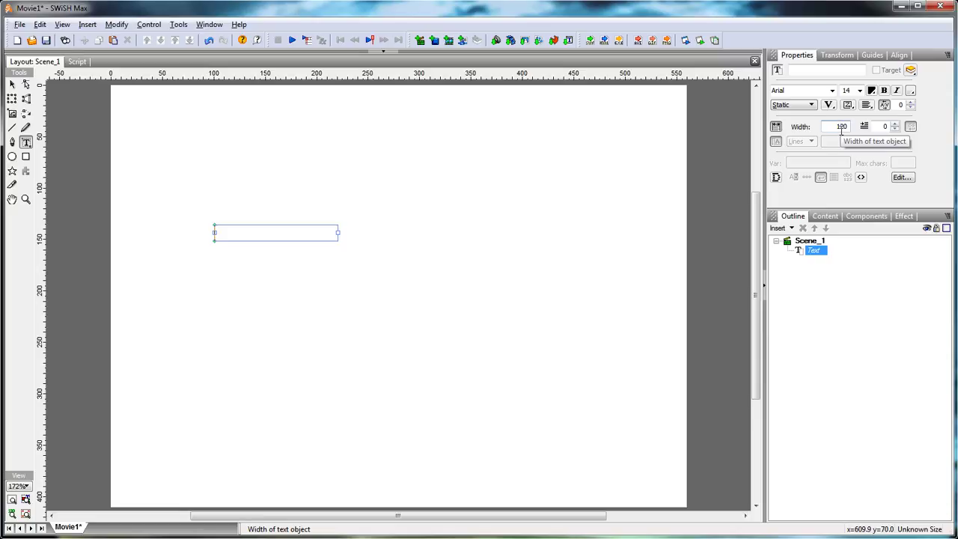
right_click(305, 233)
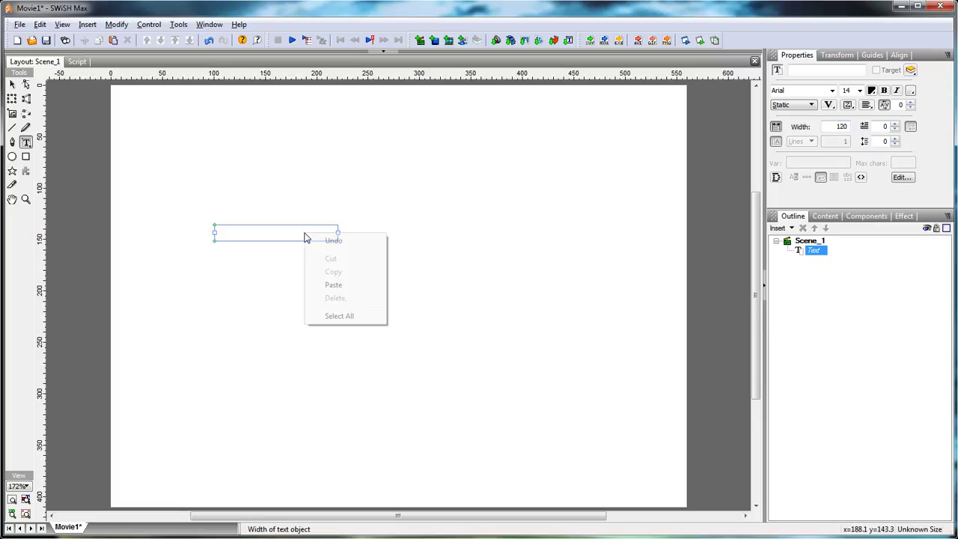
click(334, 282)
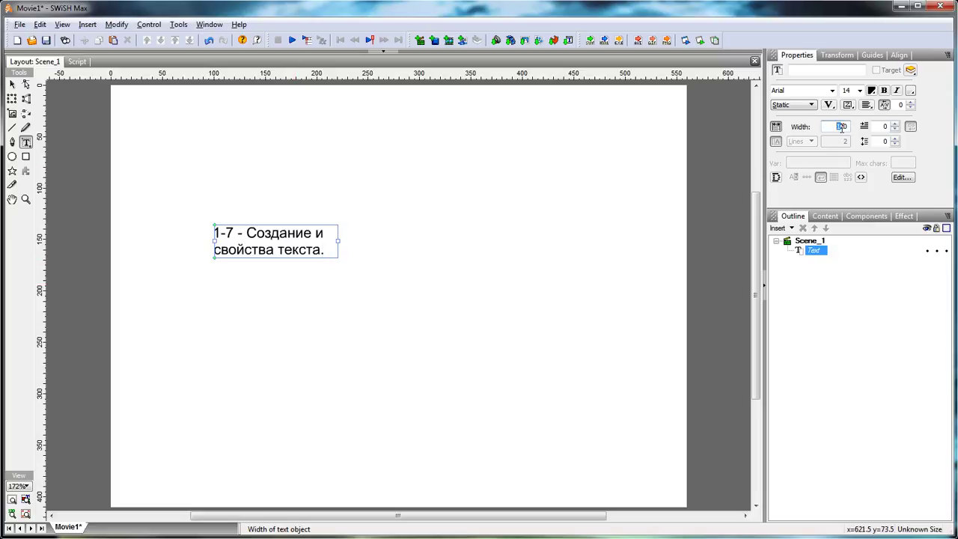
Set the title's width to 420 with a first-line indent of 50, and turn off its fixed width
key(Return)
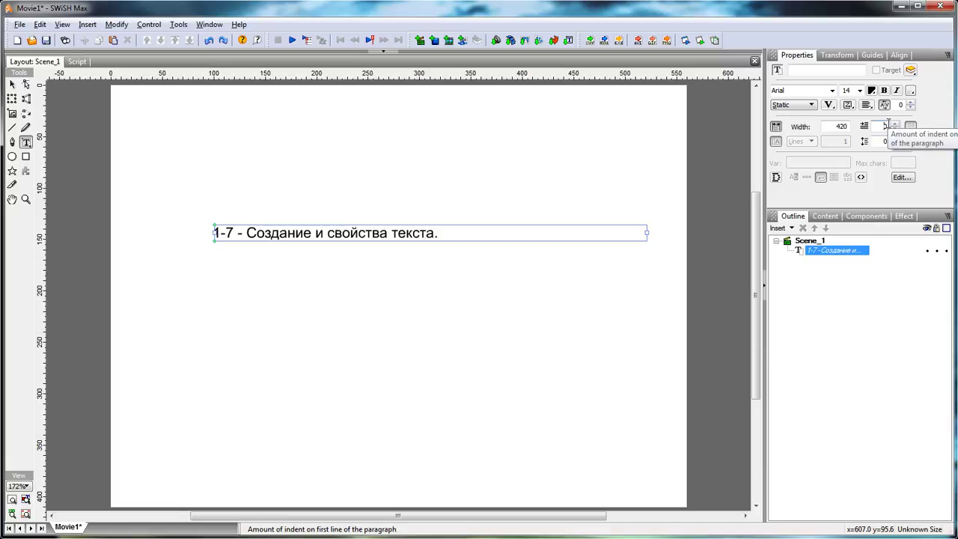
text(50)
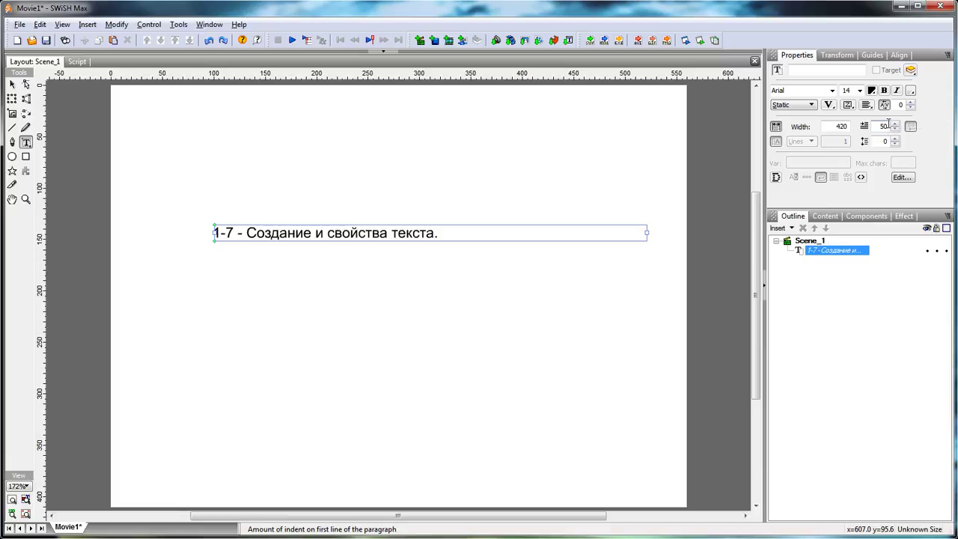
key(Return)
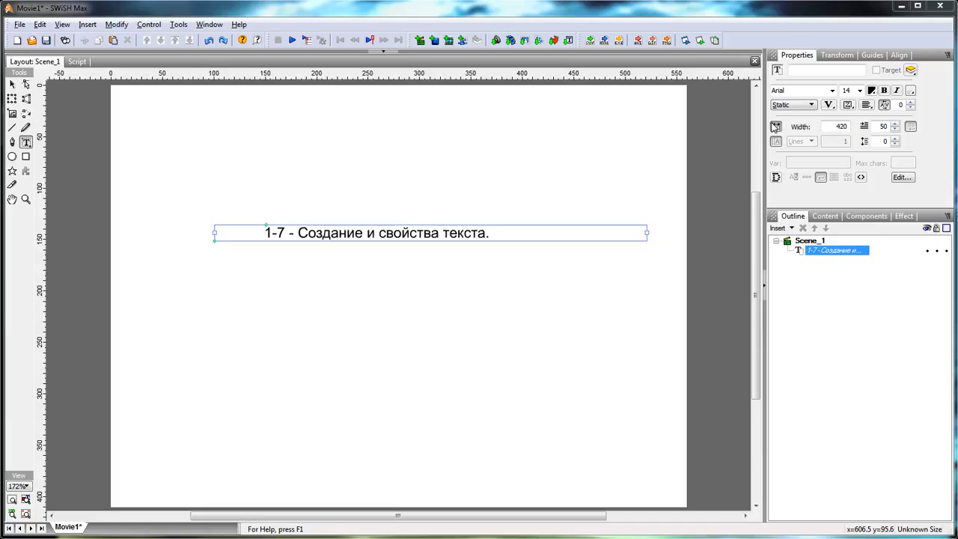
click(777, 128)
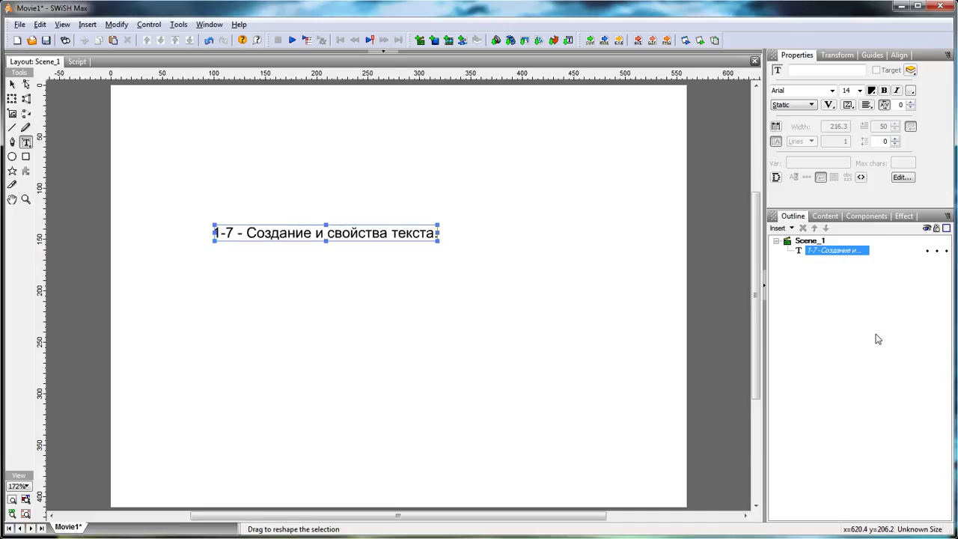
Try the top-to-bottom and right-to-left text flow directions on the title, and restore the normal left-to-right flow
click(848, 105)
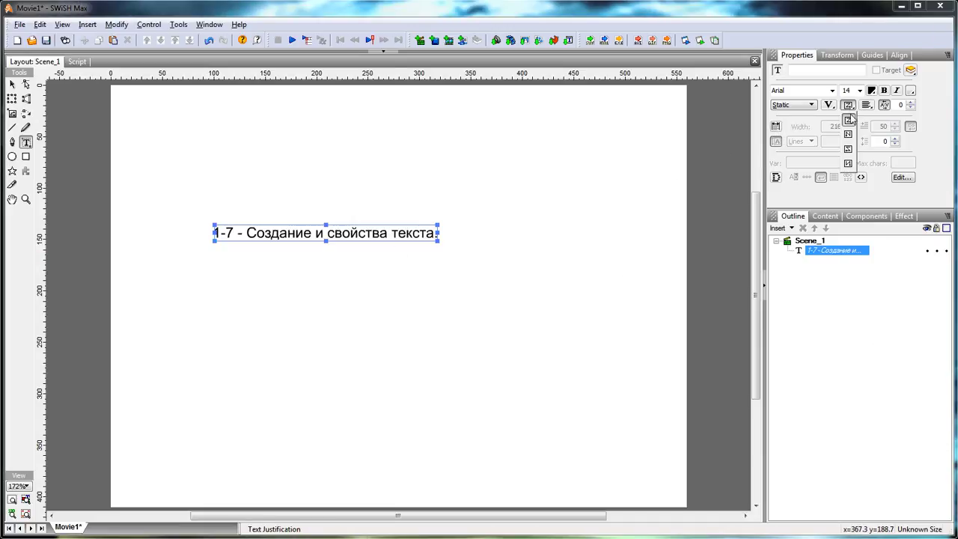
click(849, 141)
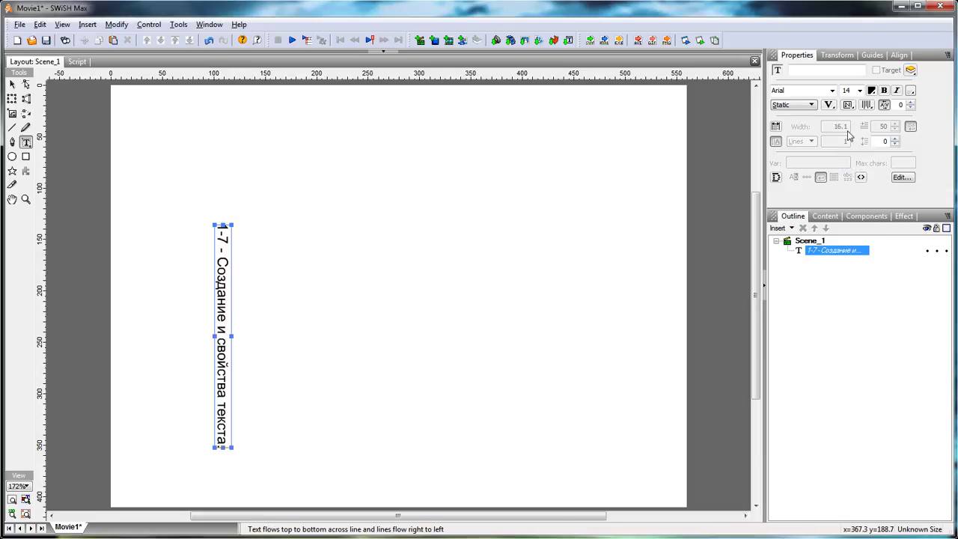
click(848, 105)
click(847, 155)
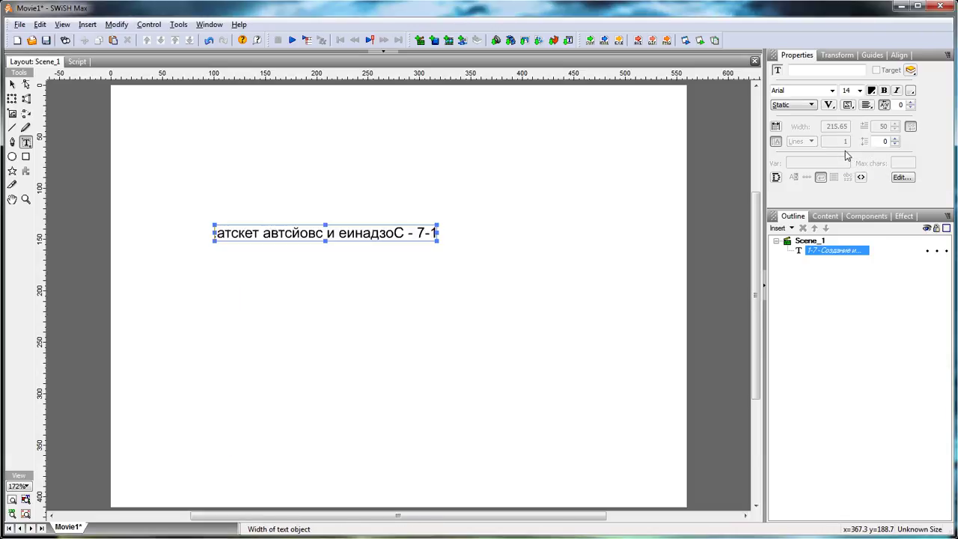
click(848, 106)
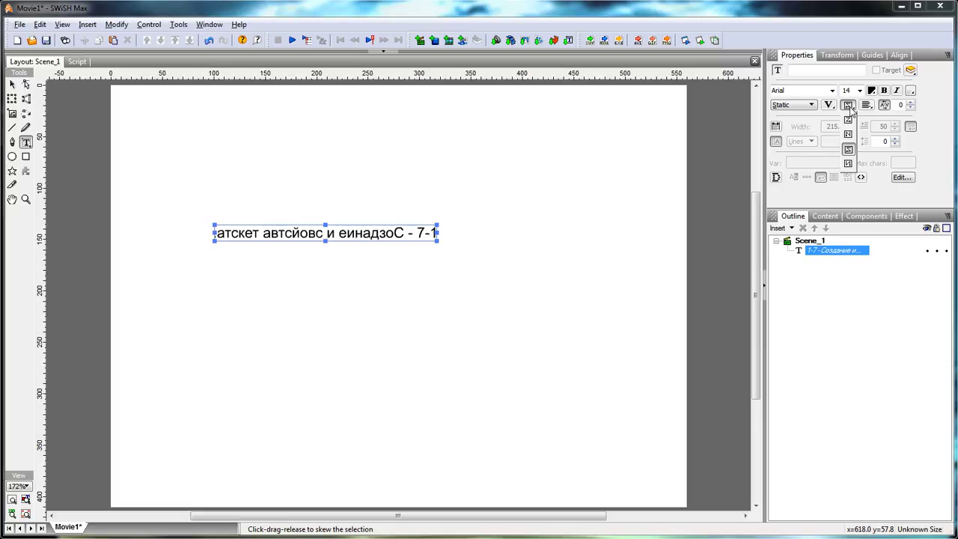
click(849, 120)
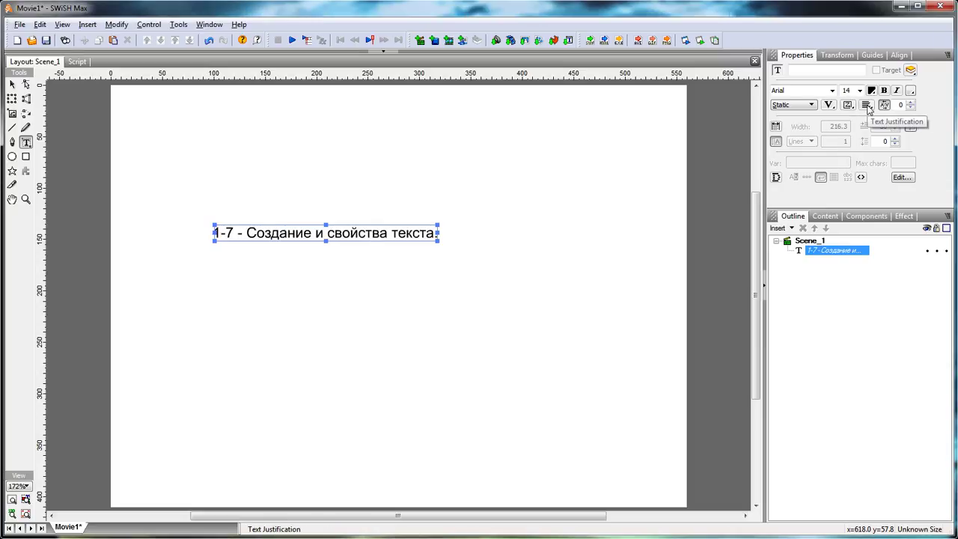
Set the title's text justification to centered
click(867, 105)
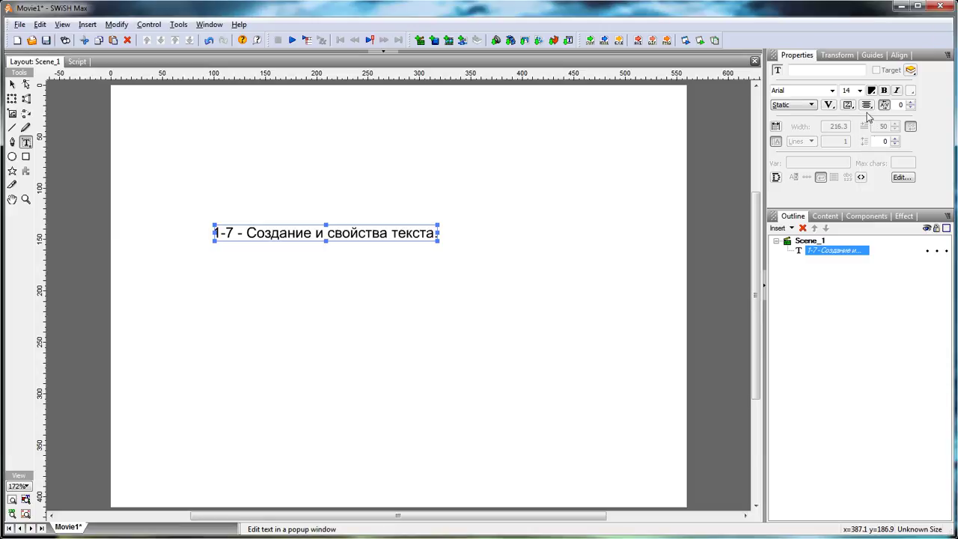
click(867, 119)
click(867, 105)
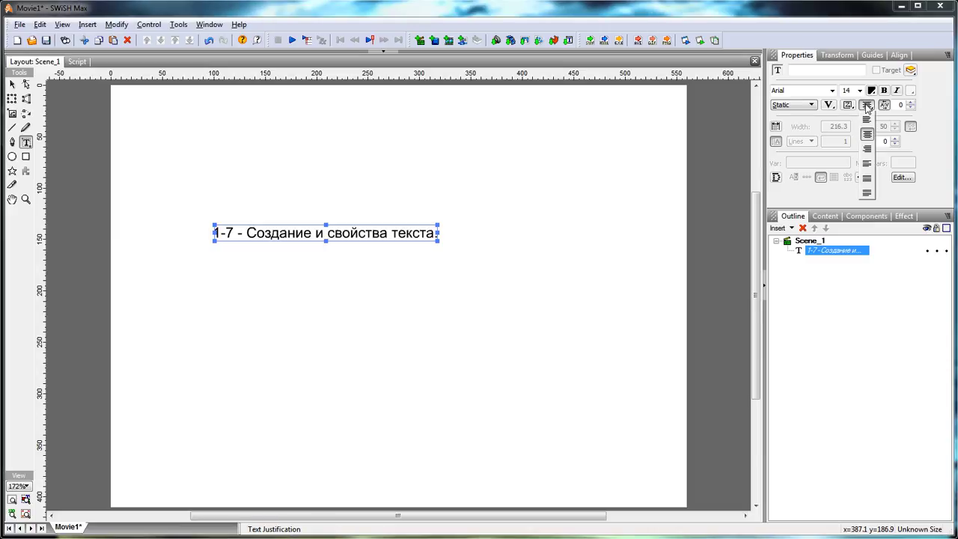
click(932, 111)
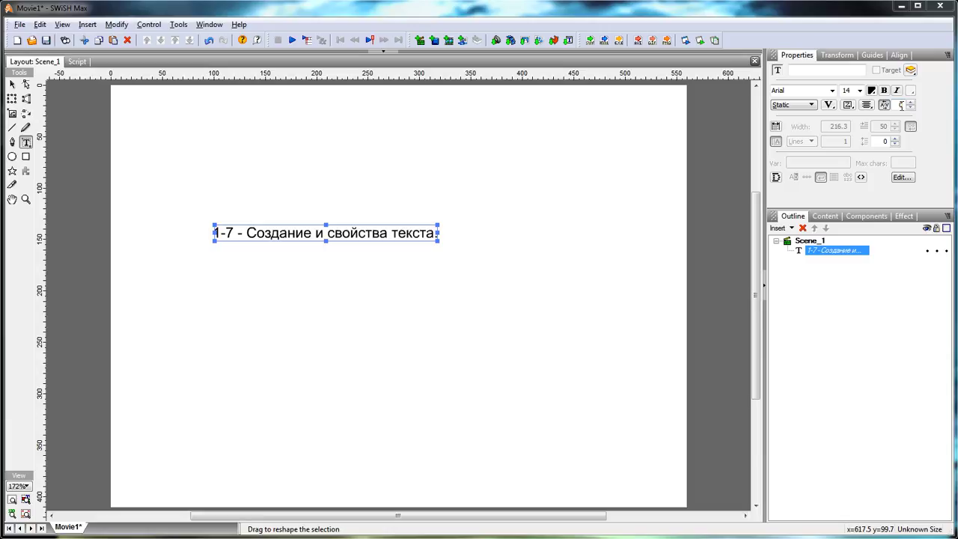
Try increasing the spacing between the title's characters, and return the value to 0
click(911, 103)
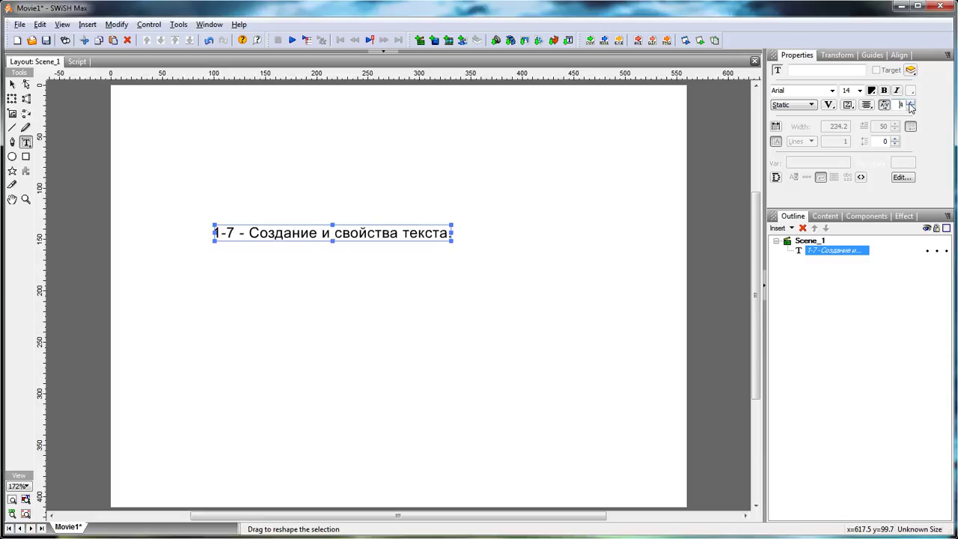
click(910, 104)
click(910, 103)
click(911, 104)
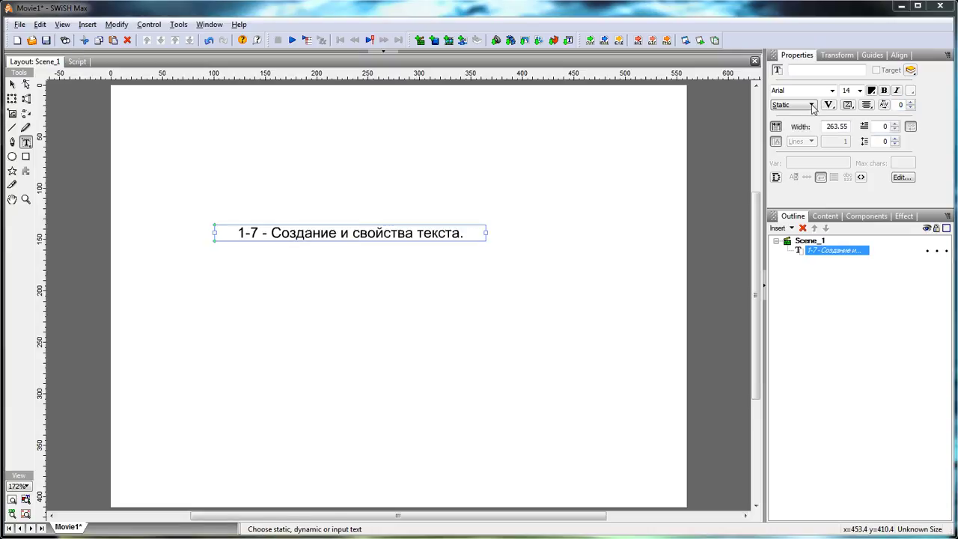
Make the title a dynamic text field with automatic height turned off and a height of 4 lines
click(812, 107)
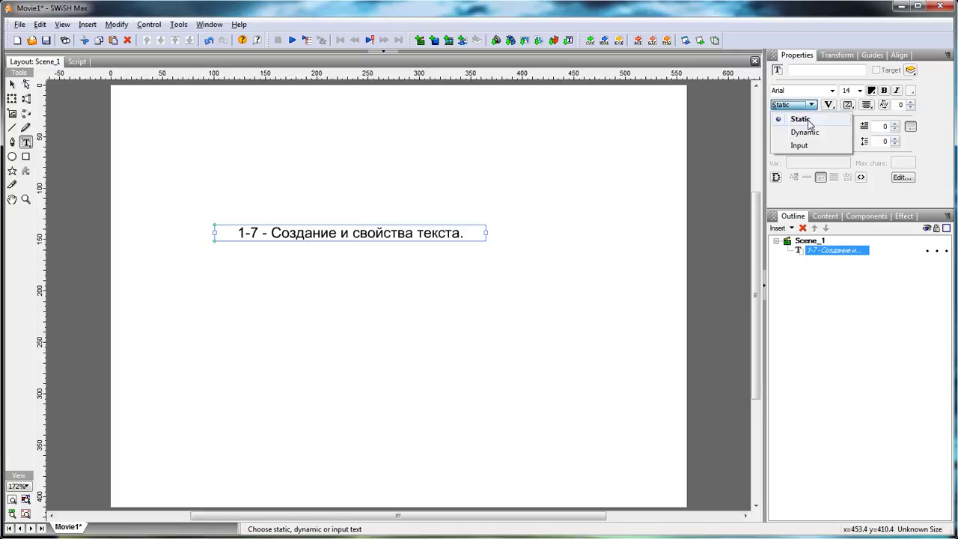
click(806, 135)
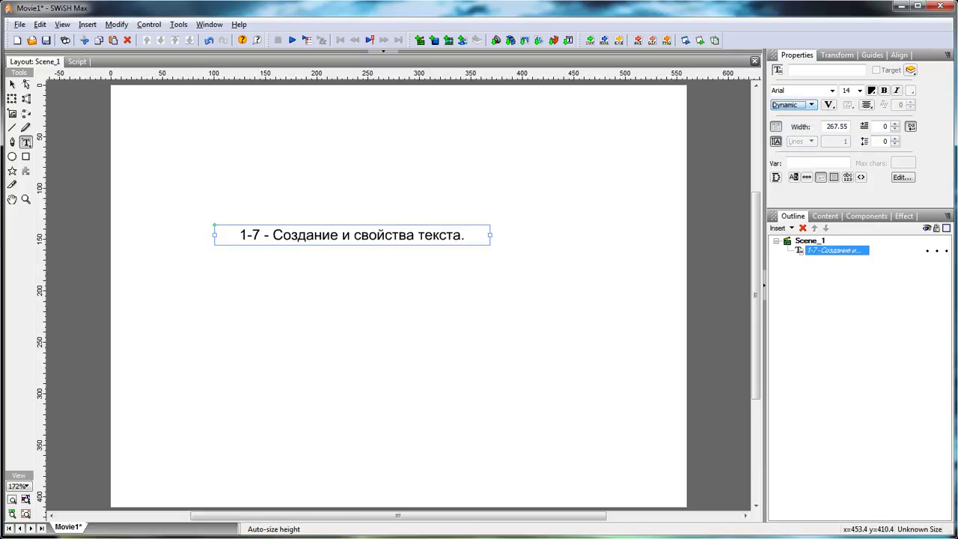
click(776, 142)
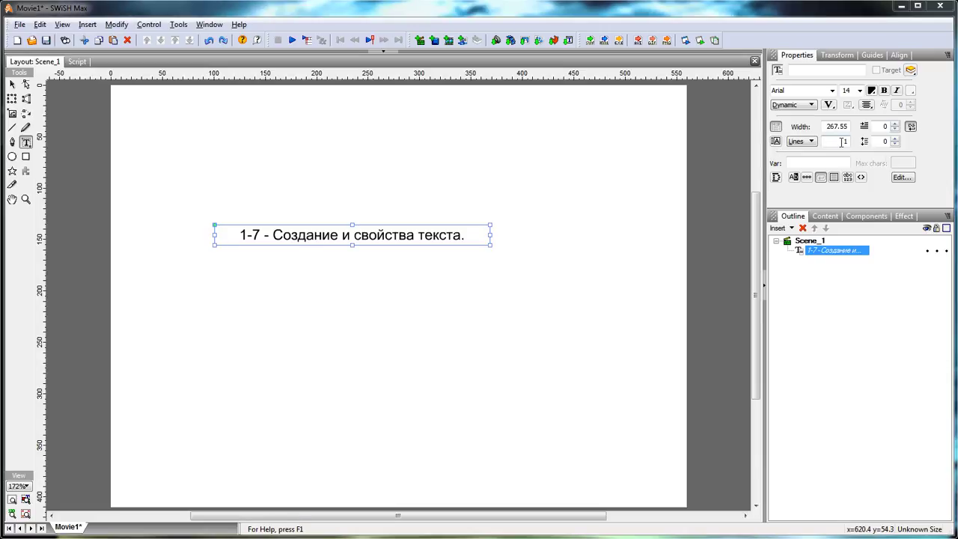
drag(842, 142, 852, 141)
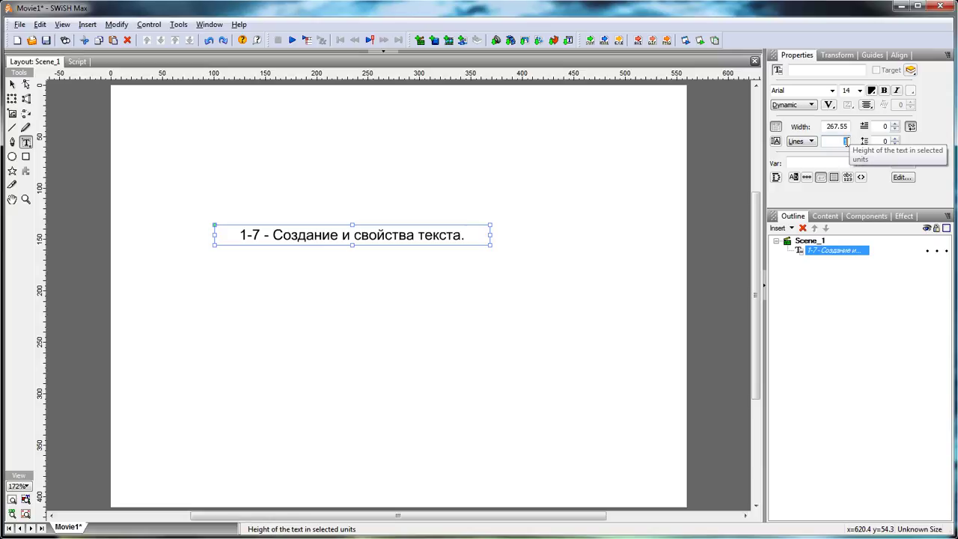
text(4)
key(Return)
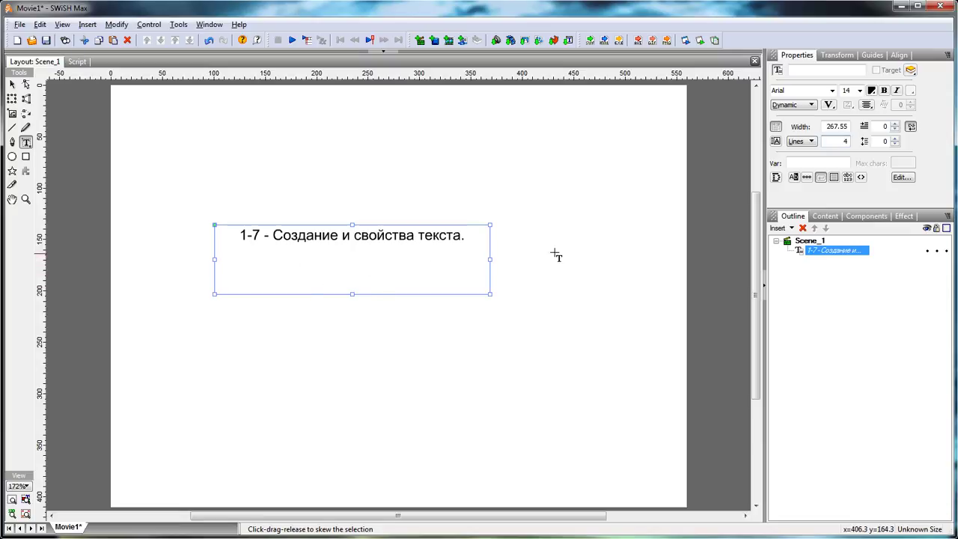
Switch the text box's height setting from Lines to Height, and increase the line spacing to 30
click(802, 141)
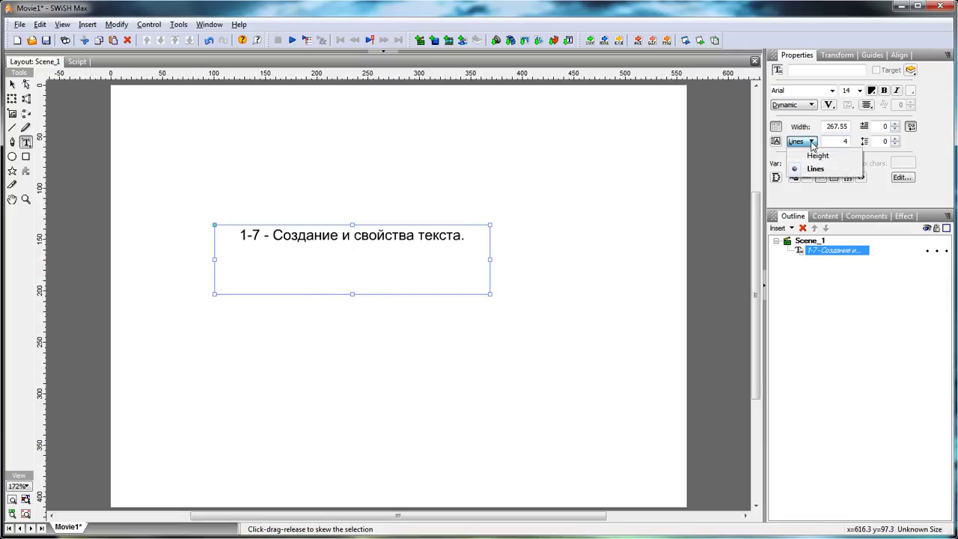
click(817, 156)
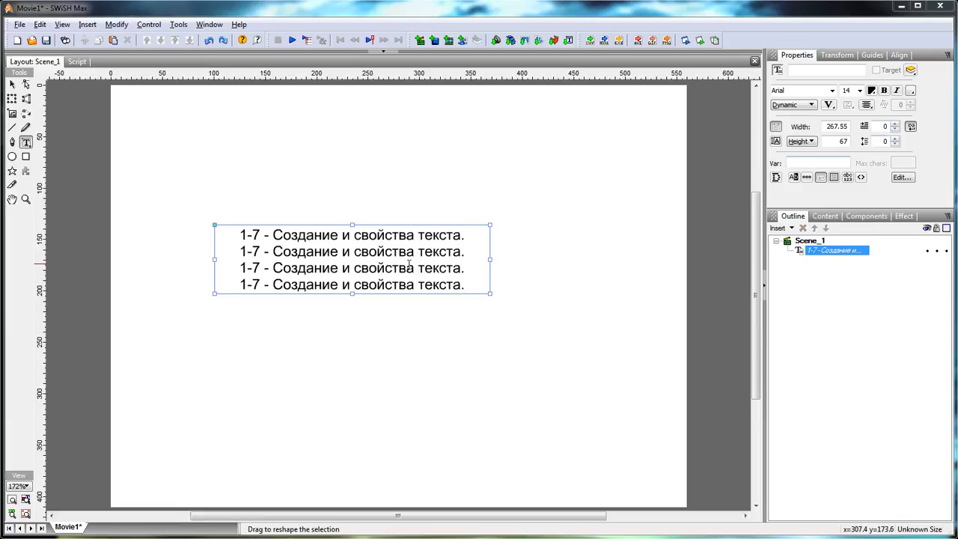
click(896, 139)
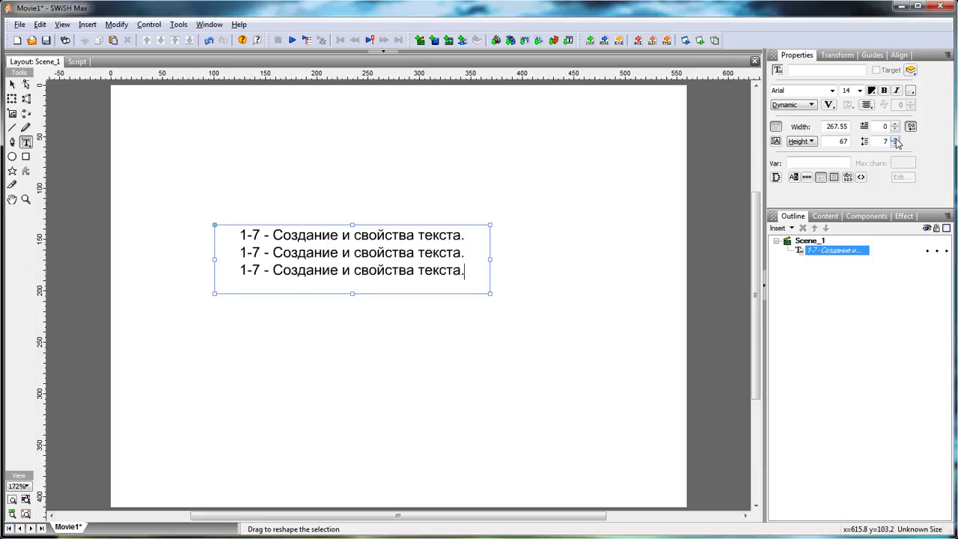
click(896, 139)
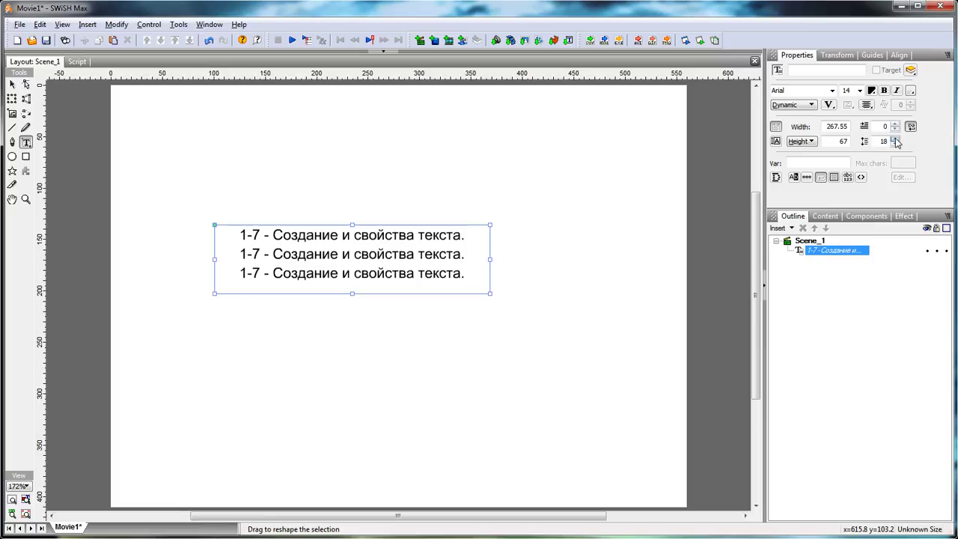
click(895, 139)
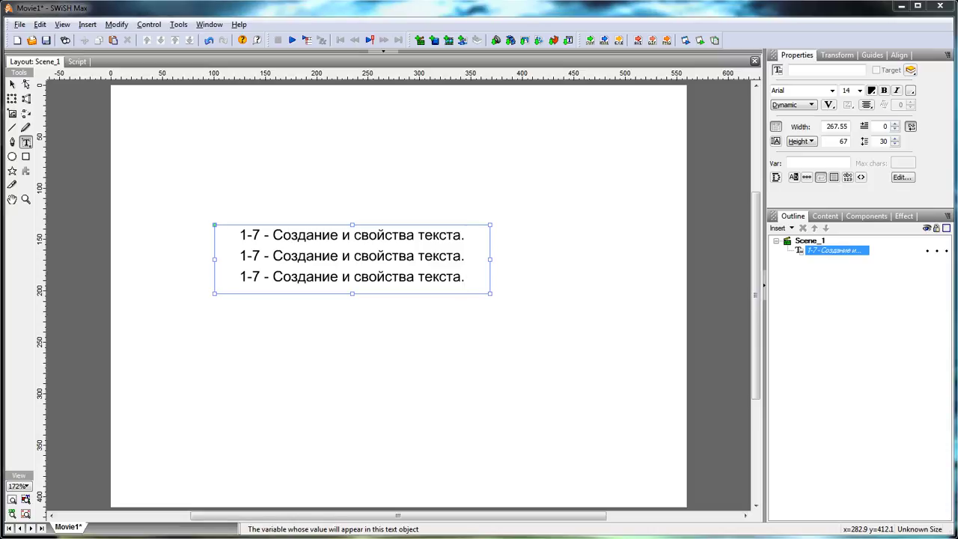
click(793, 163)
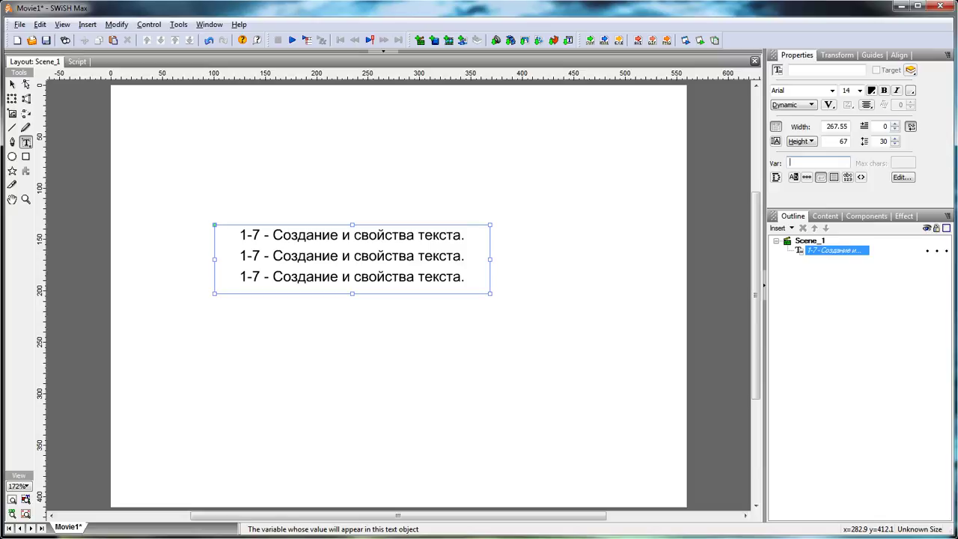
click(812, 105)
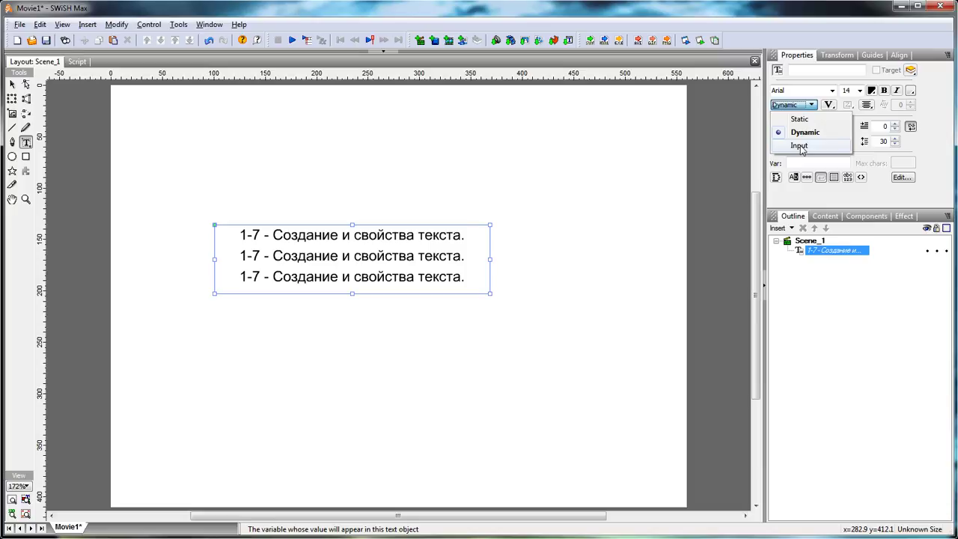
Set the dynamic text's font to _sans
click(833, 92)
click(834, 92)
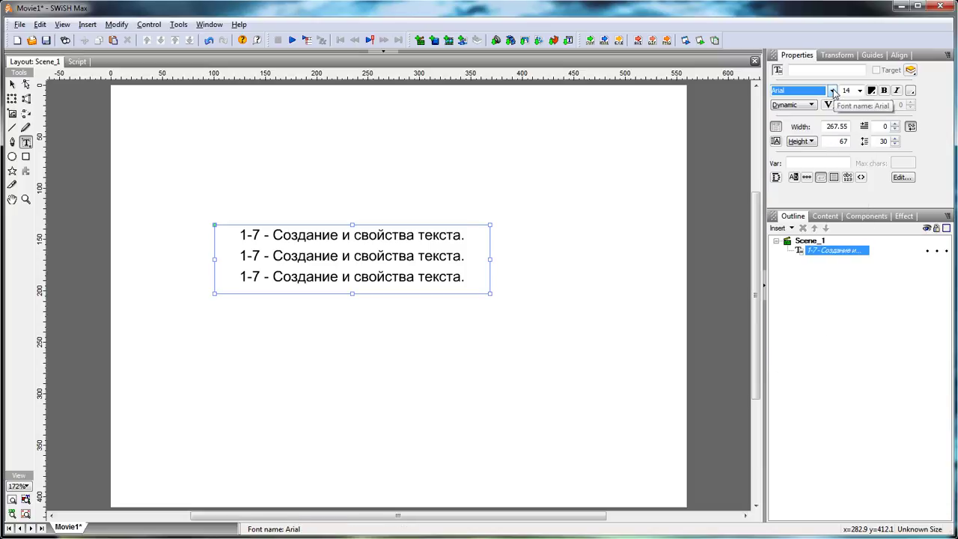
click(833, 91)
scroll(864, 118, up, 3)
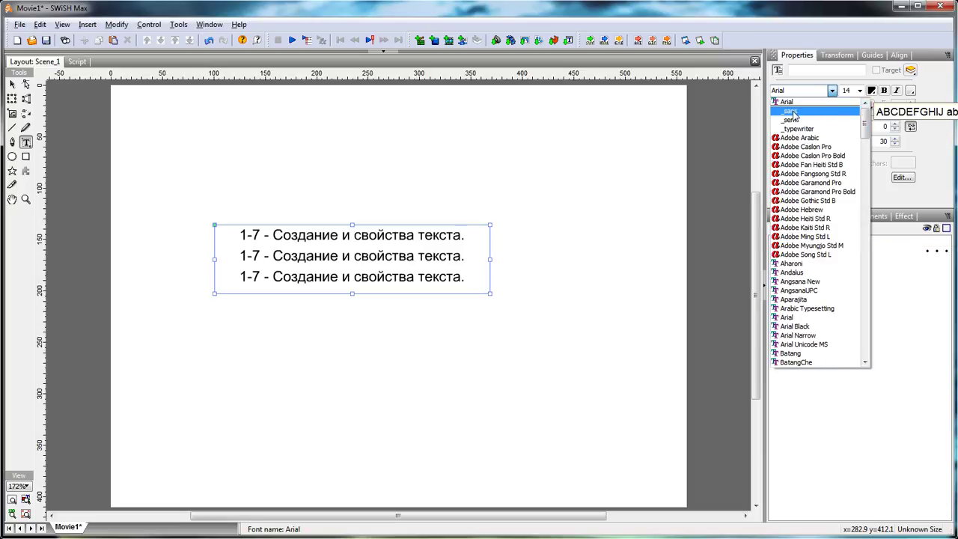
click(790, 113)
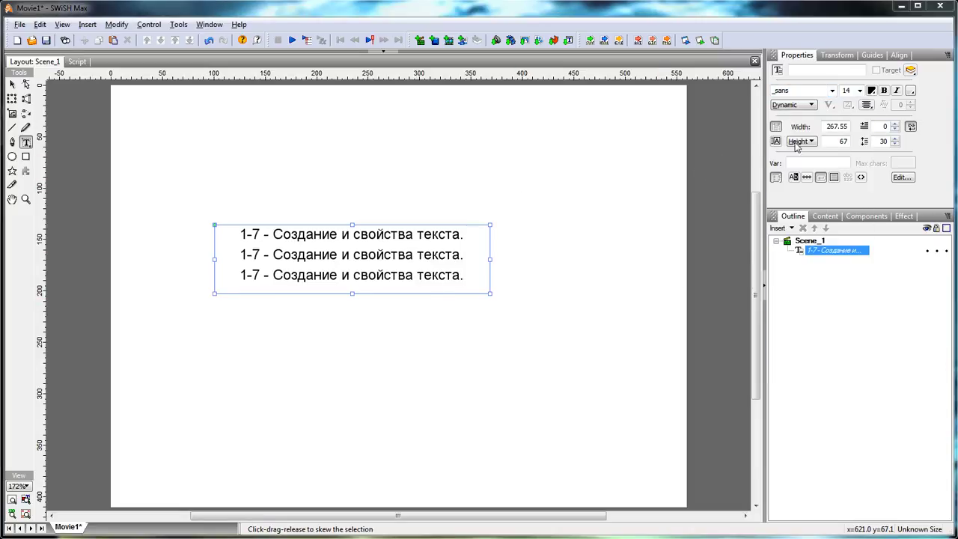
Try font sizes 8 and 4 on the dynamic text, and preview the movie at size 4 in Flash Player
click(860, 91)
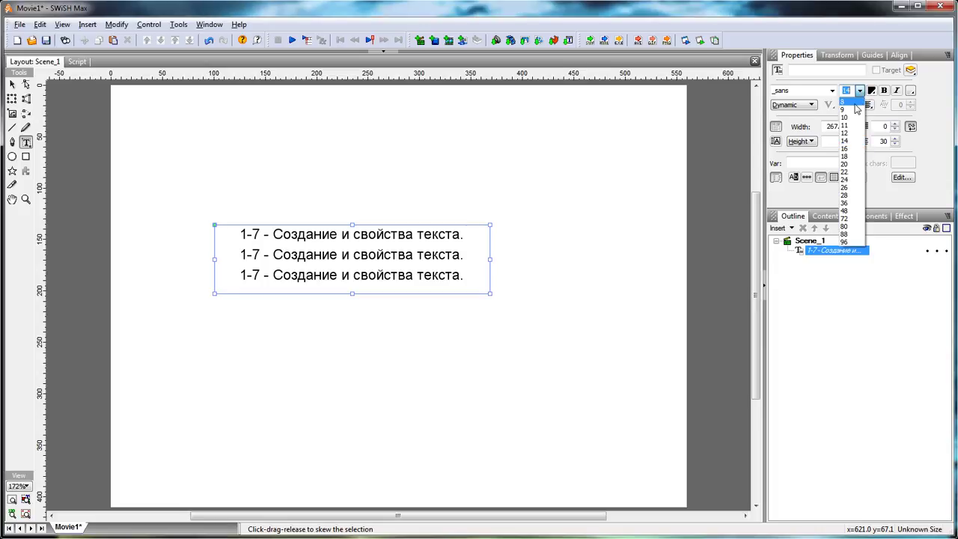
click(853, 102)
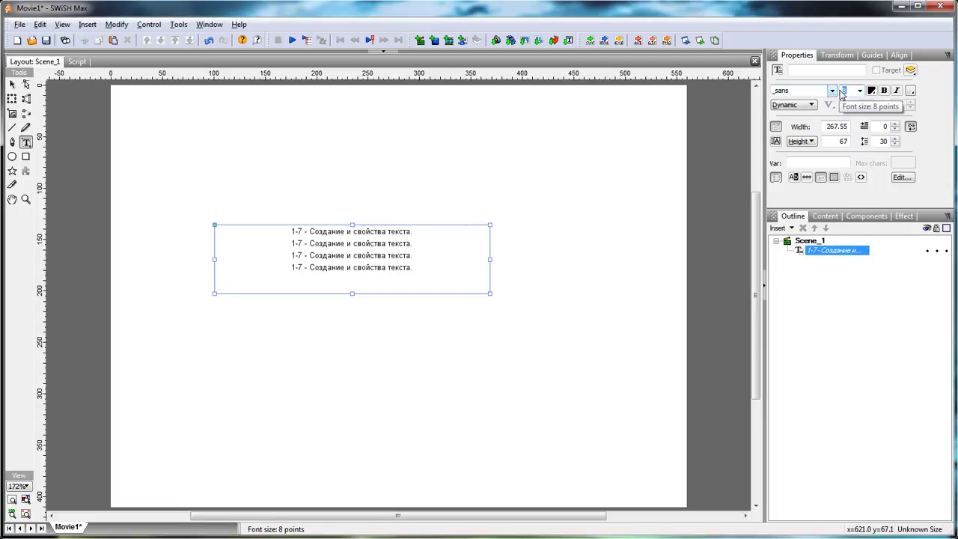
text(14)
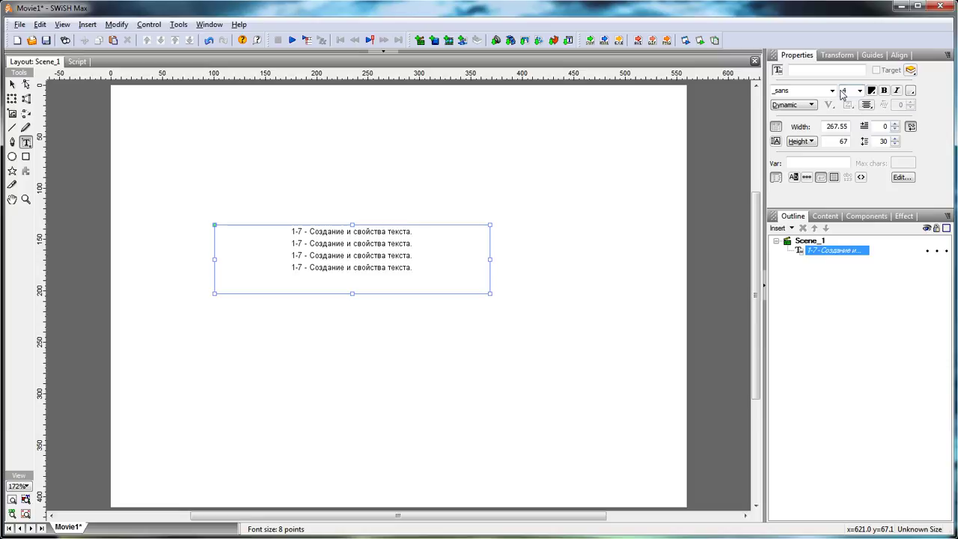
key(Return)
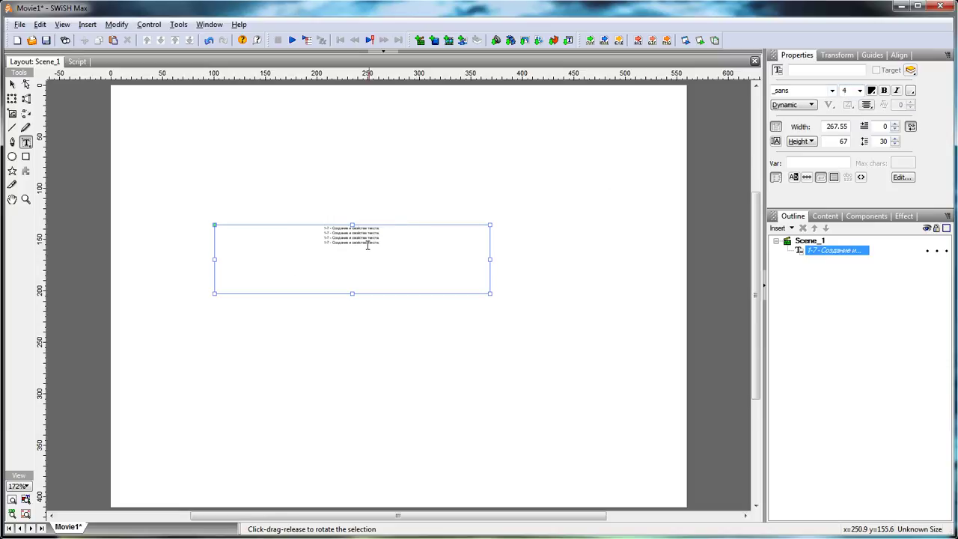
click(701, 41)
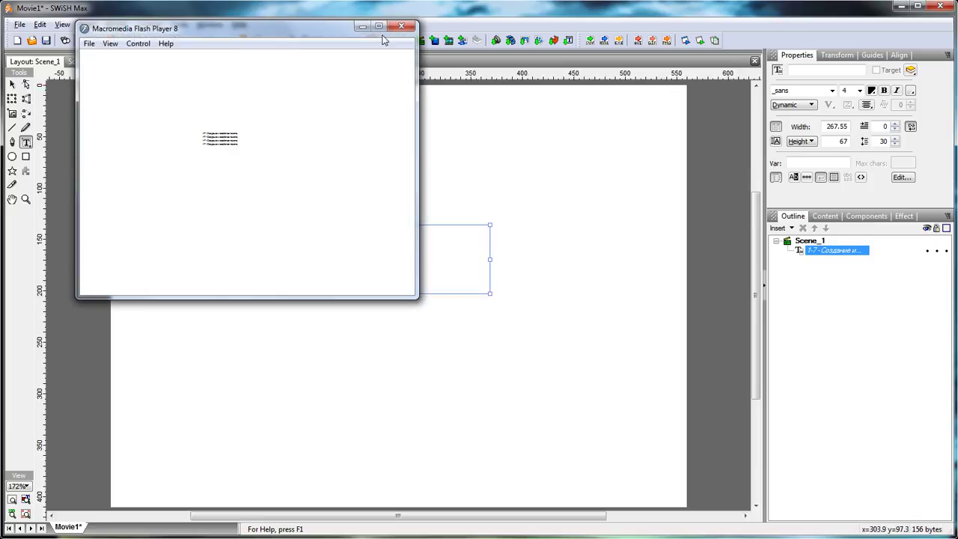
click(402, 26)
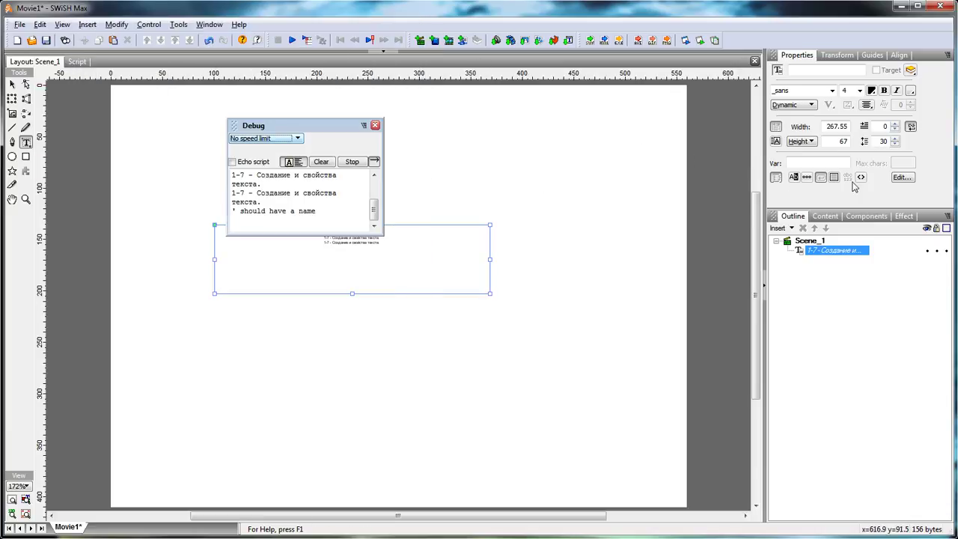
Set the dynamic text's font size to 8 and preview the movie in Flash Player, closing the player and debug windows
click(861, 91)
click(860, 101)
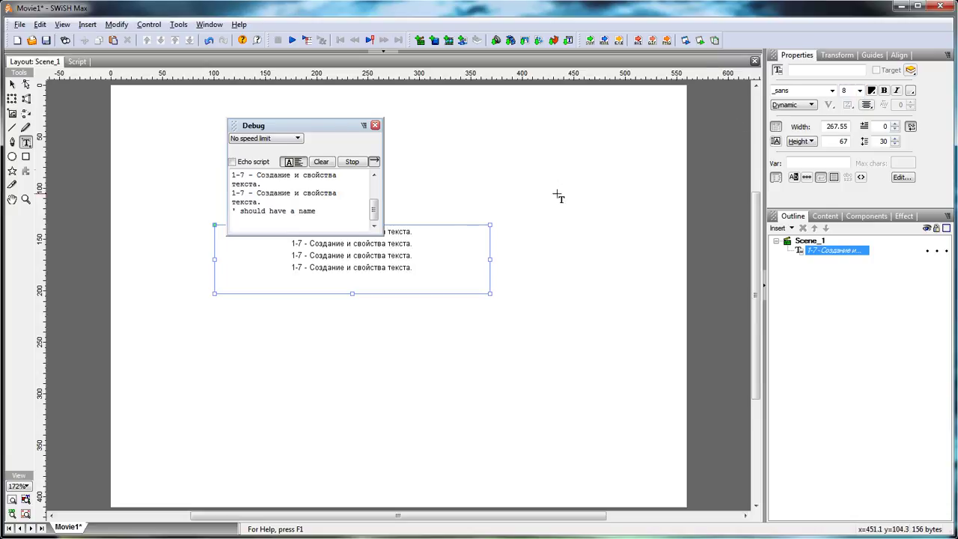
click(375, 125)
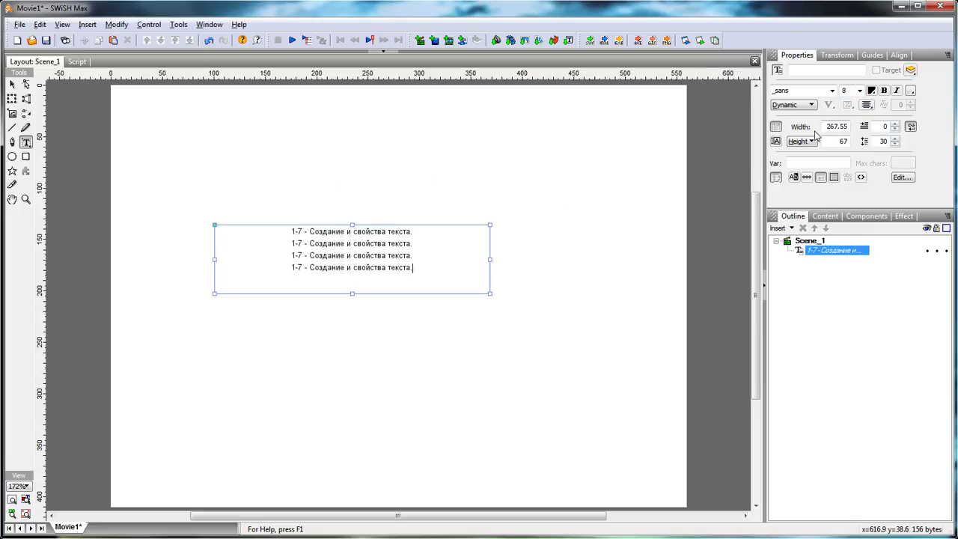
click(700, 40)
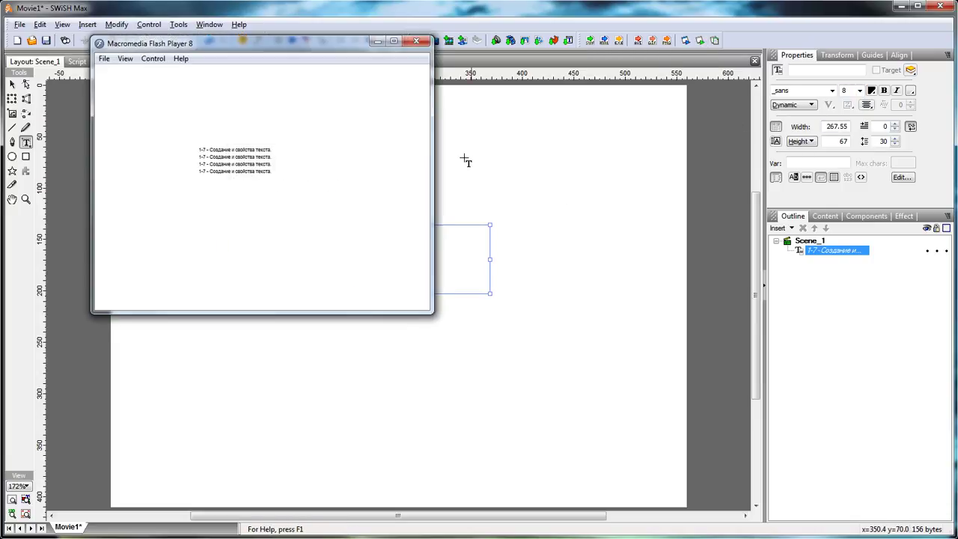
drag(284, 49, 610, 208)
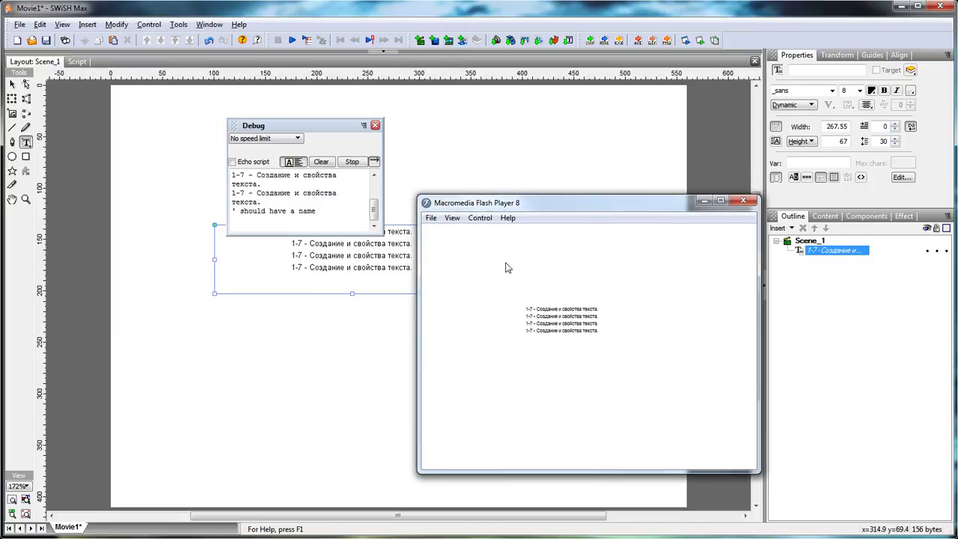
click(375, 125)
click(743, 201)
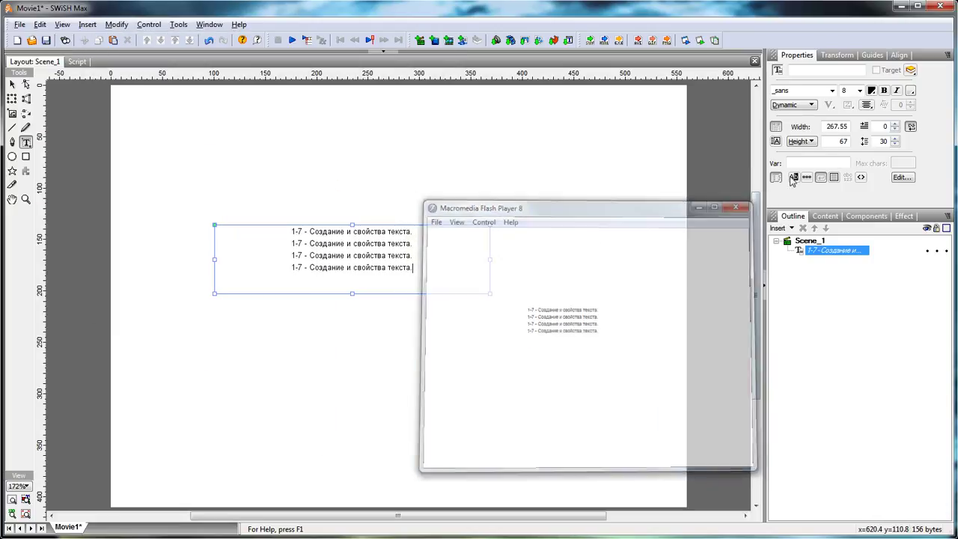
Try the Arial font on the dynamic text, preview the movie in Flash Player, and close the player and debug windows
click(832, 91)
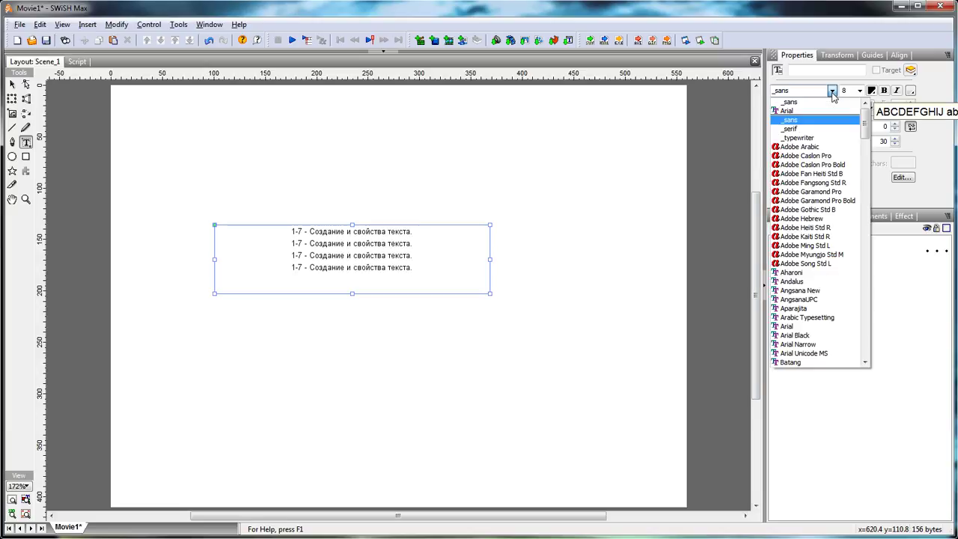
click(795, 327)
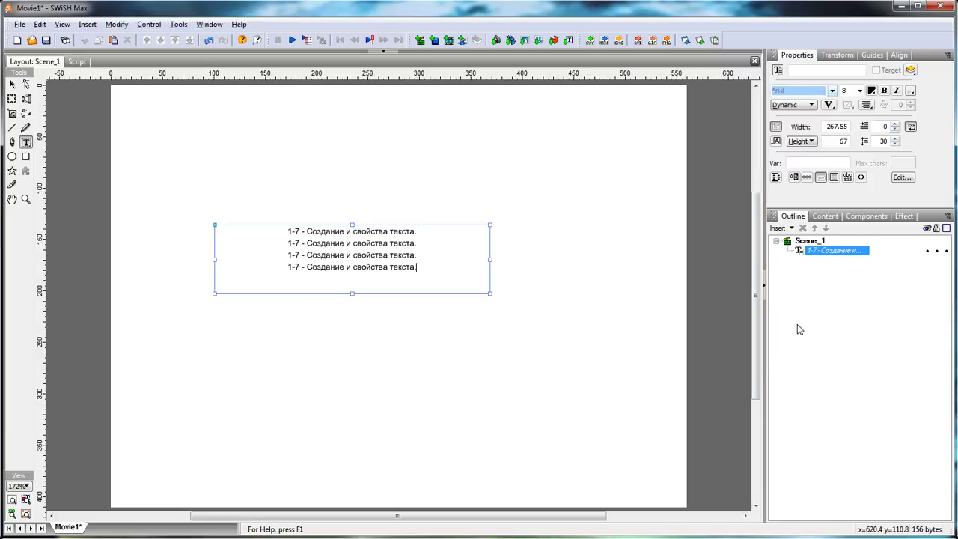
click(700, 40)
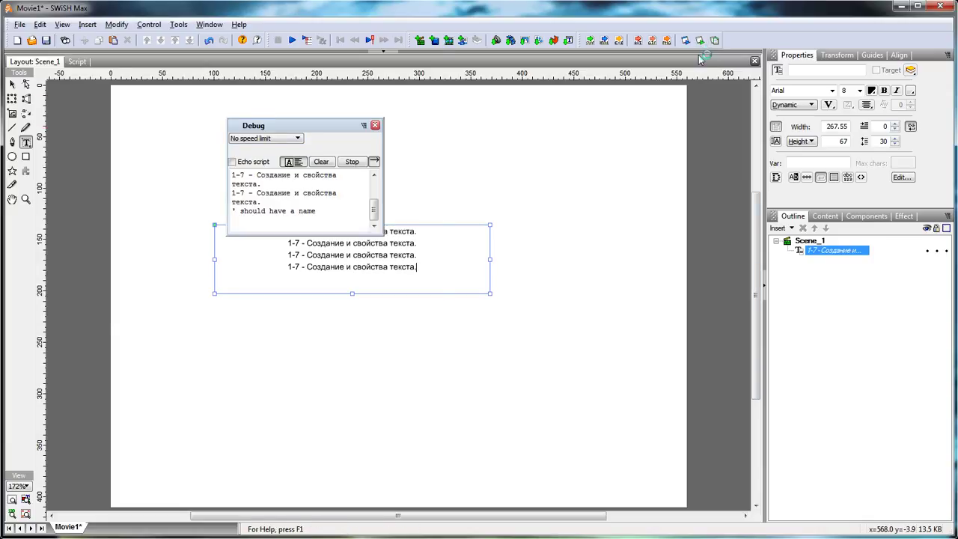
drag(309, 62, 538, 177)
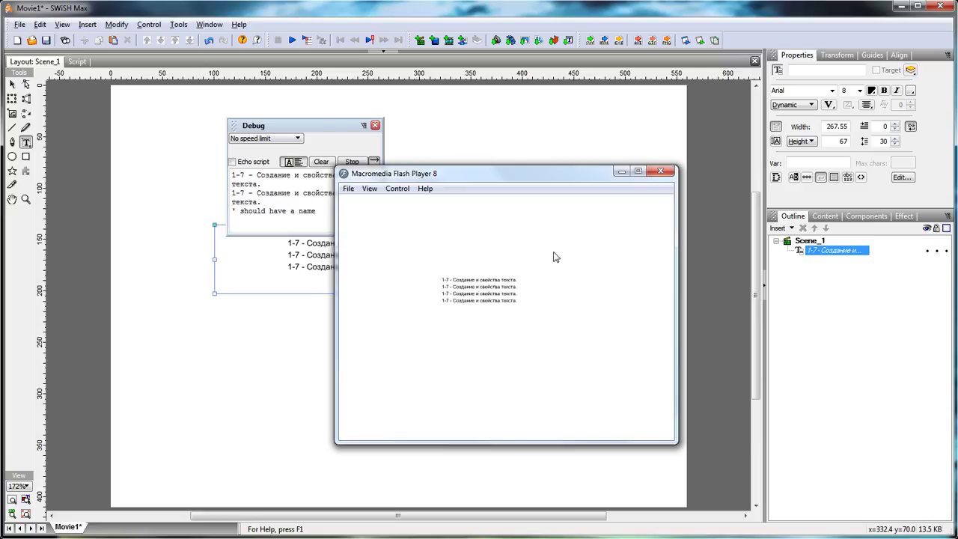
click(659, 174)
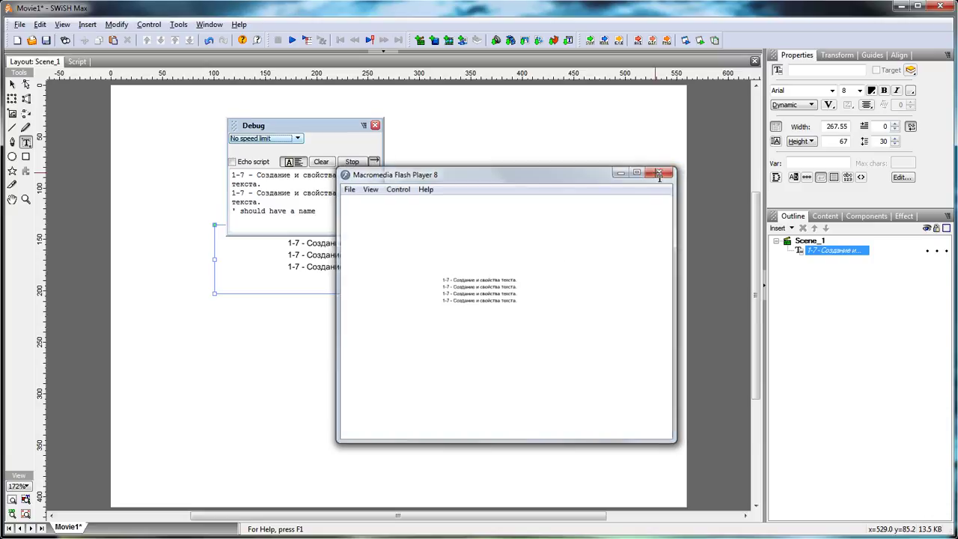
click(376, 125)
Change the dynamic text's font back to _sans, preview the movie in Flash Player and close the preview
click(832, 90)
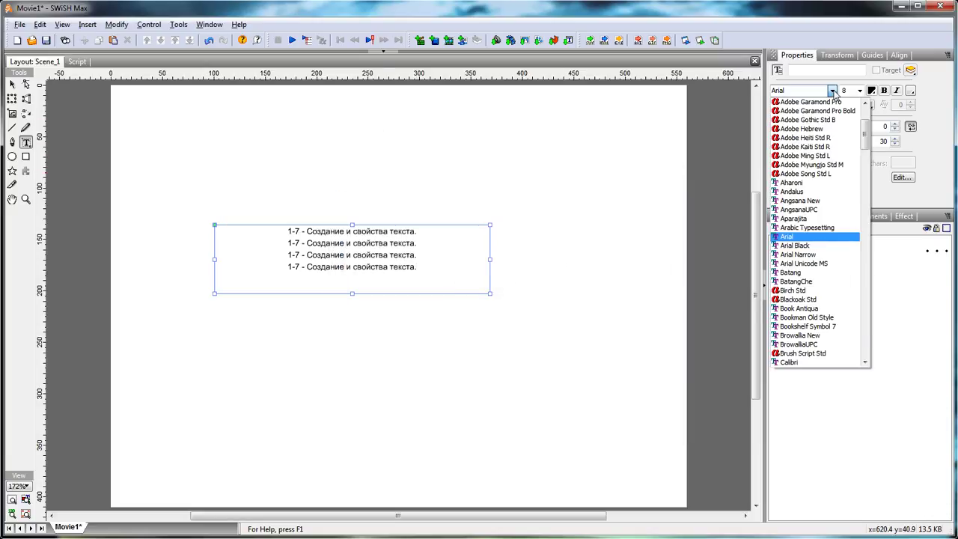
click(856, 111)
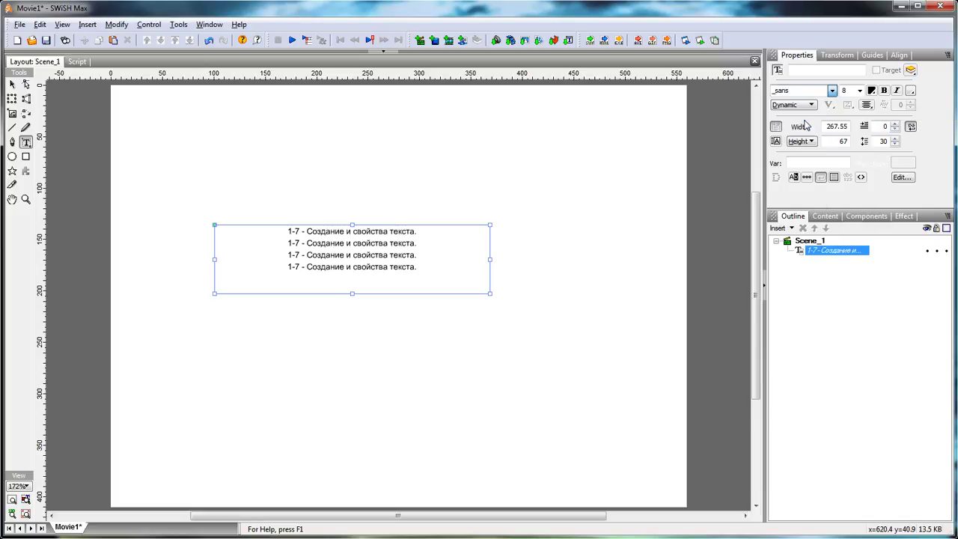
click(700, 41)
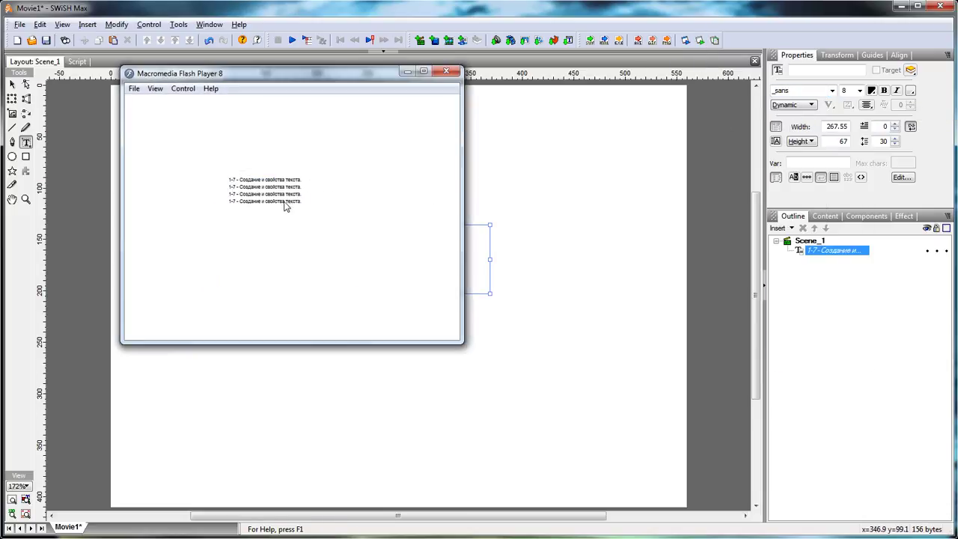
click(447, 73)
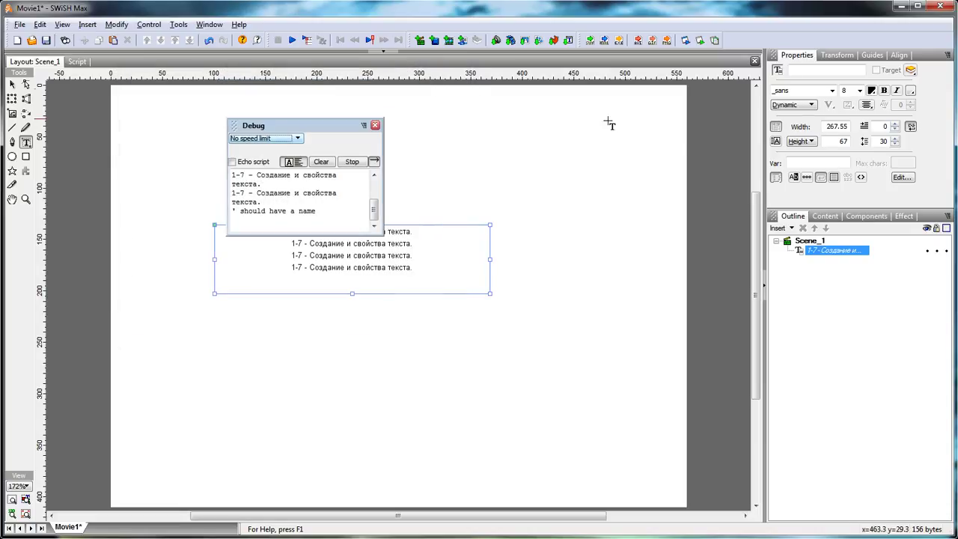
Close the debug window, try the _serif font on the dynamic text, and preview the movie in Flash Player
click(376, 125)
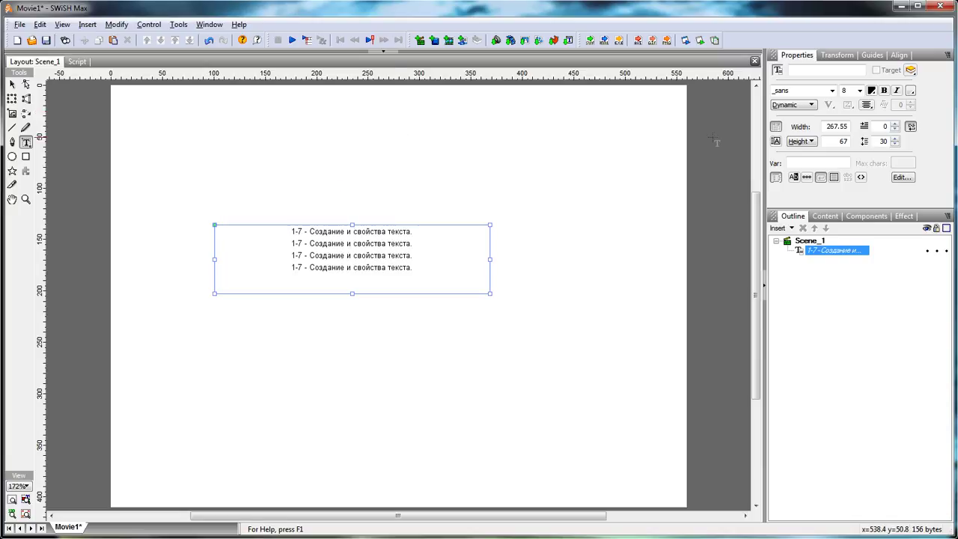
click(832, 91)
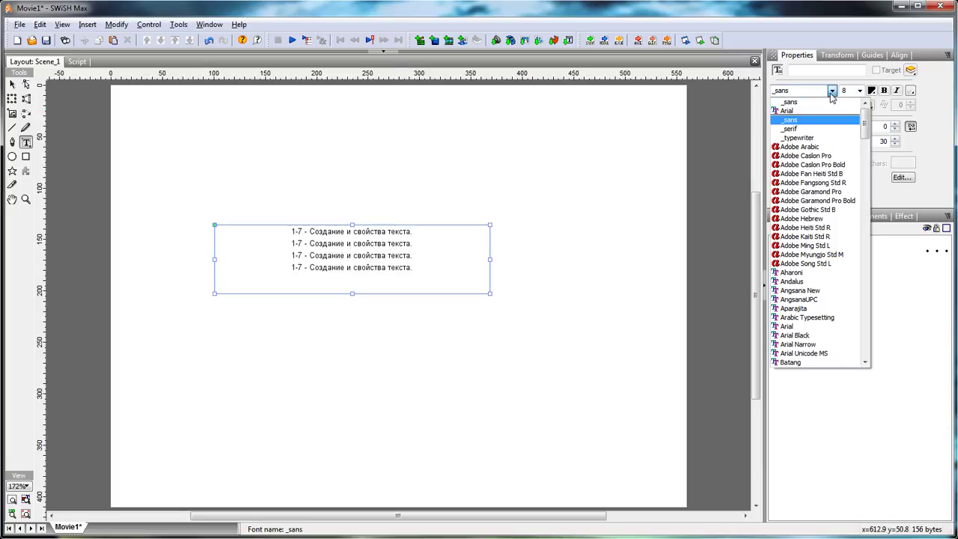
click(806, 130)
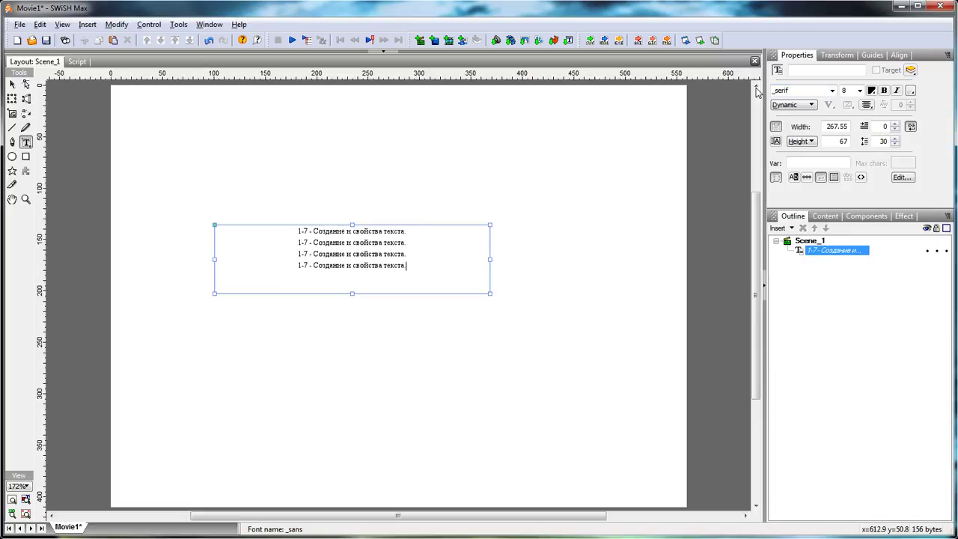
click(700, 40)
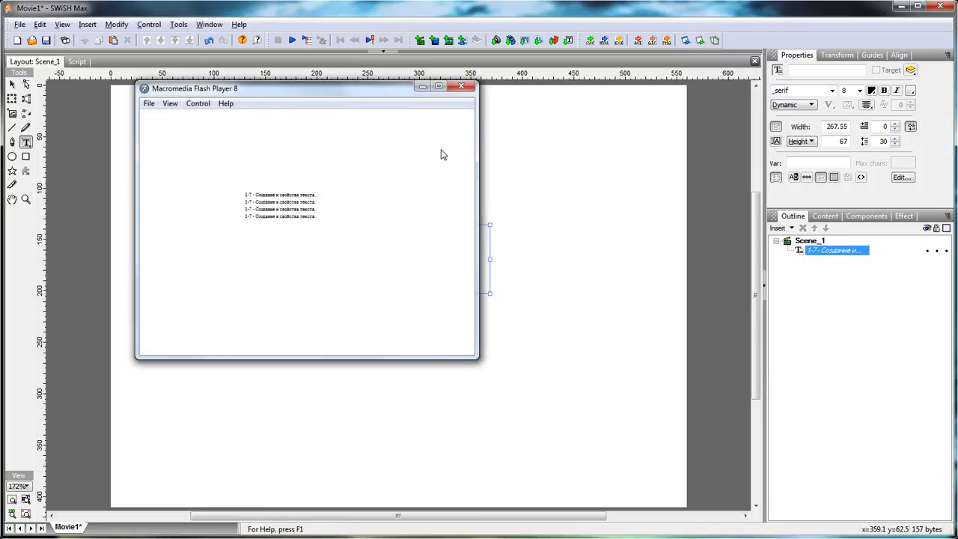
click(462, 87)
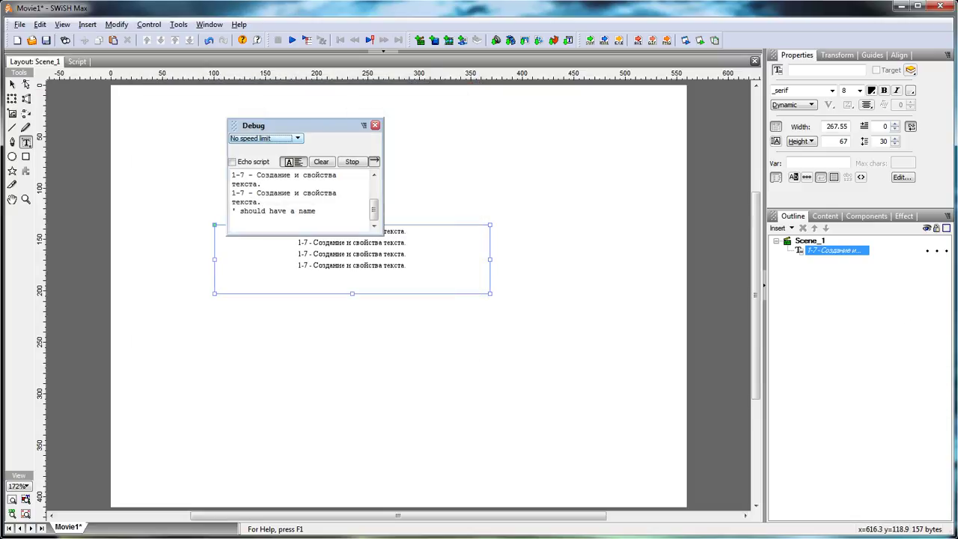
Try the _typewriter font on the dynamic text, and return its font to _sans
click(832, 90)
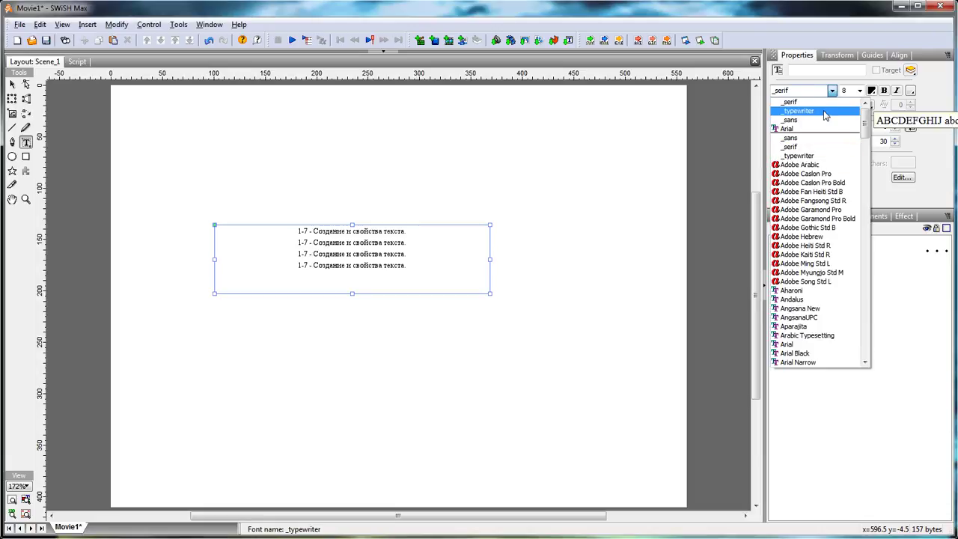
click(825, 112)
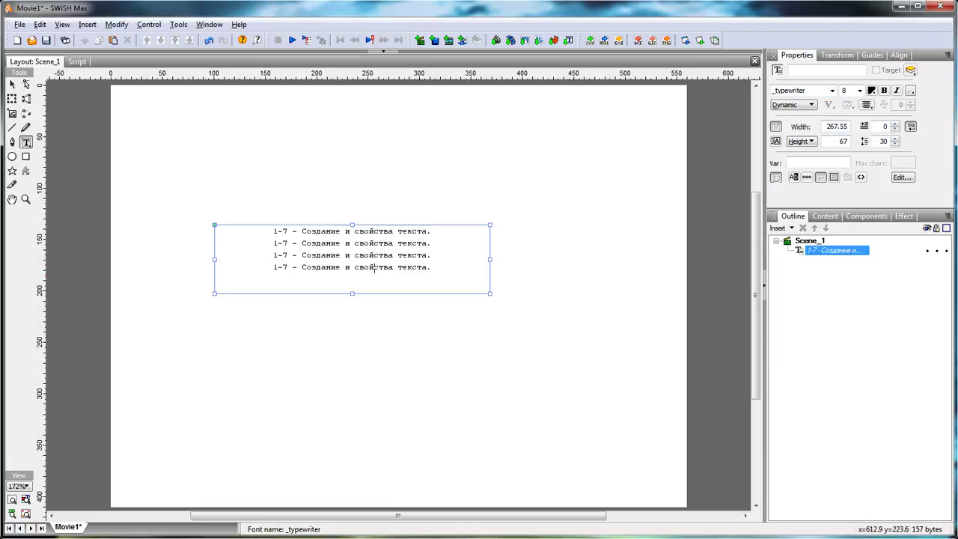
key(Up)
key(Up)
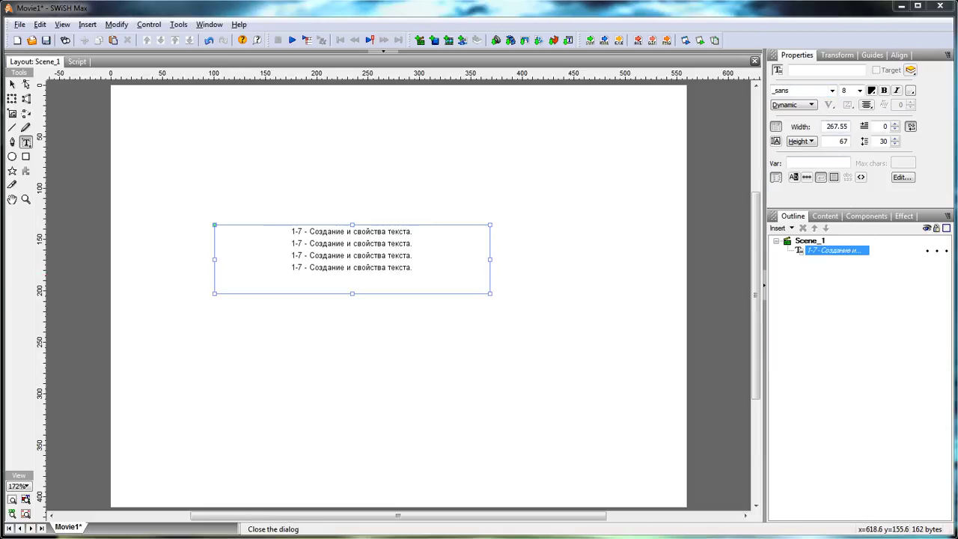
Open the dynamic text's contents in the Enter Text dialog and turn off applying changes as you type
click(901, 178)
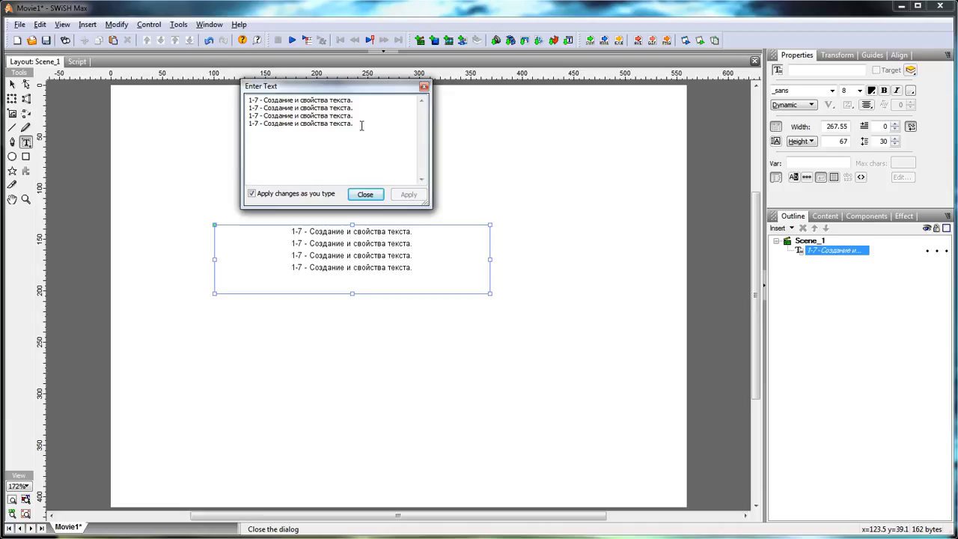
key(ctrl+a)
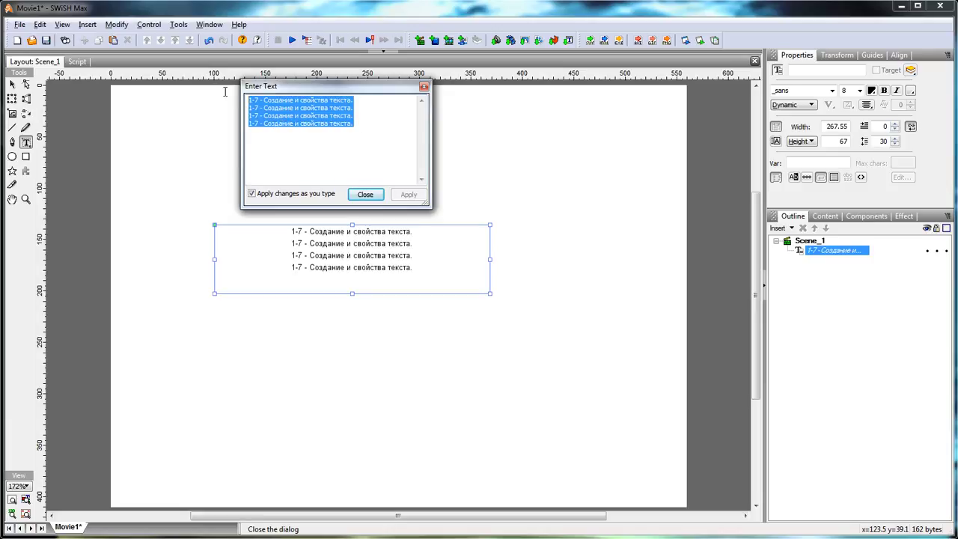
click(252, 194)
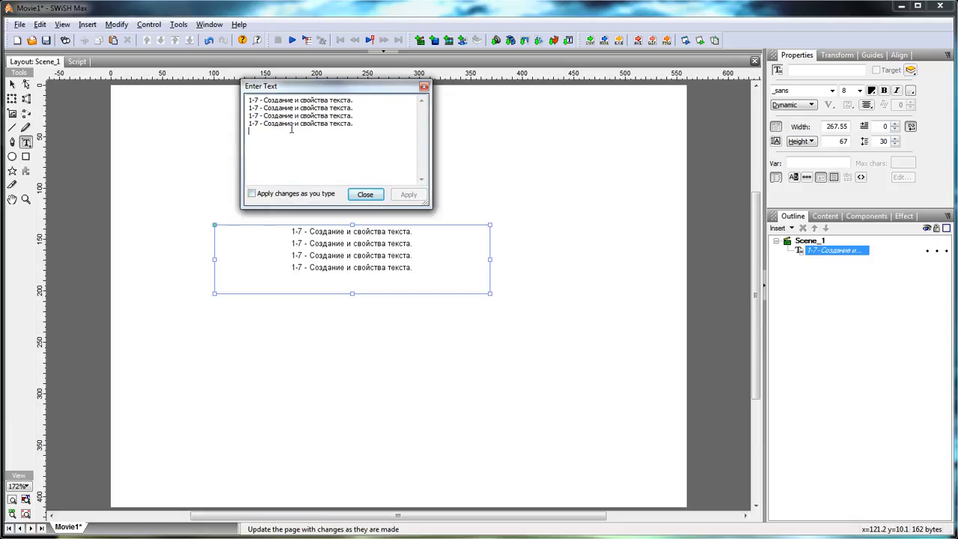
Delete the last two text lines and turn applying changes as you type back on, closing the text editor
click(242, 123)
drag(239, 122, 239, 117)
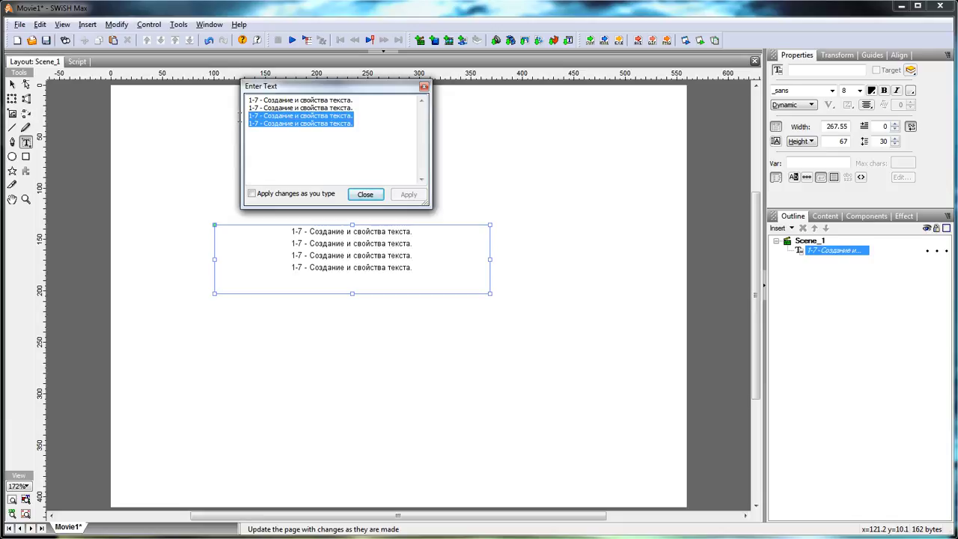
key(Delete)
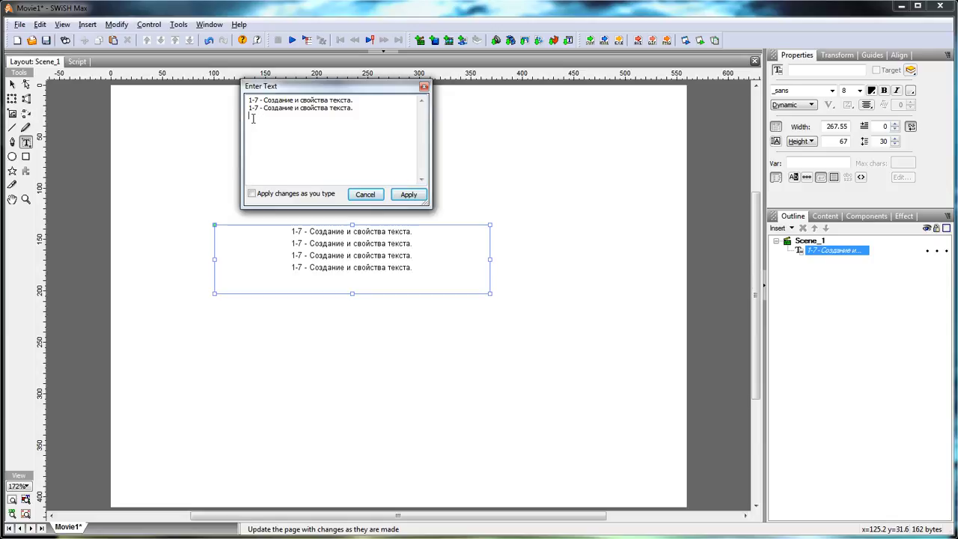
click(252, 194)
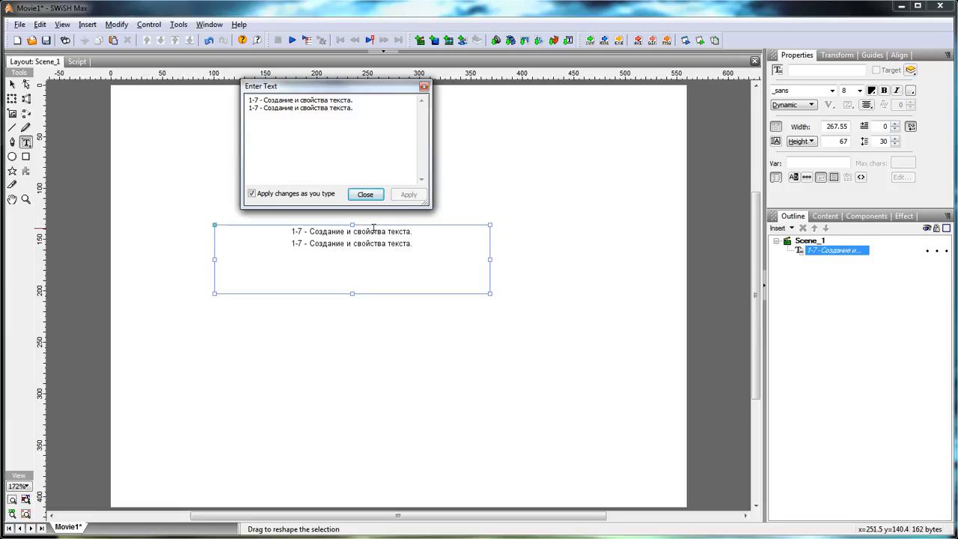
click(367, 194)
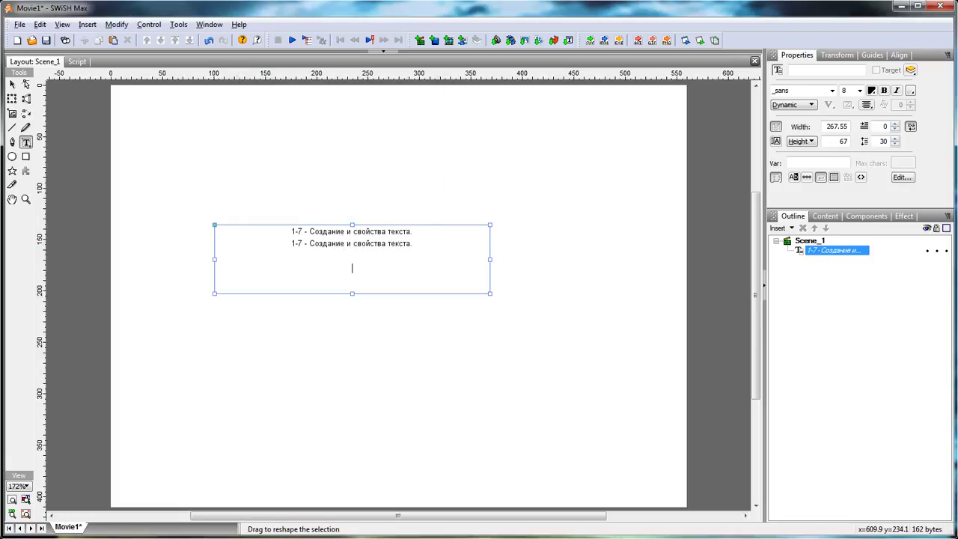